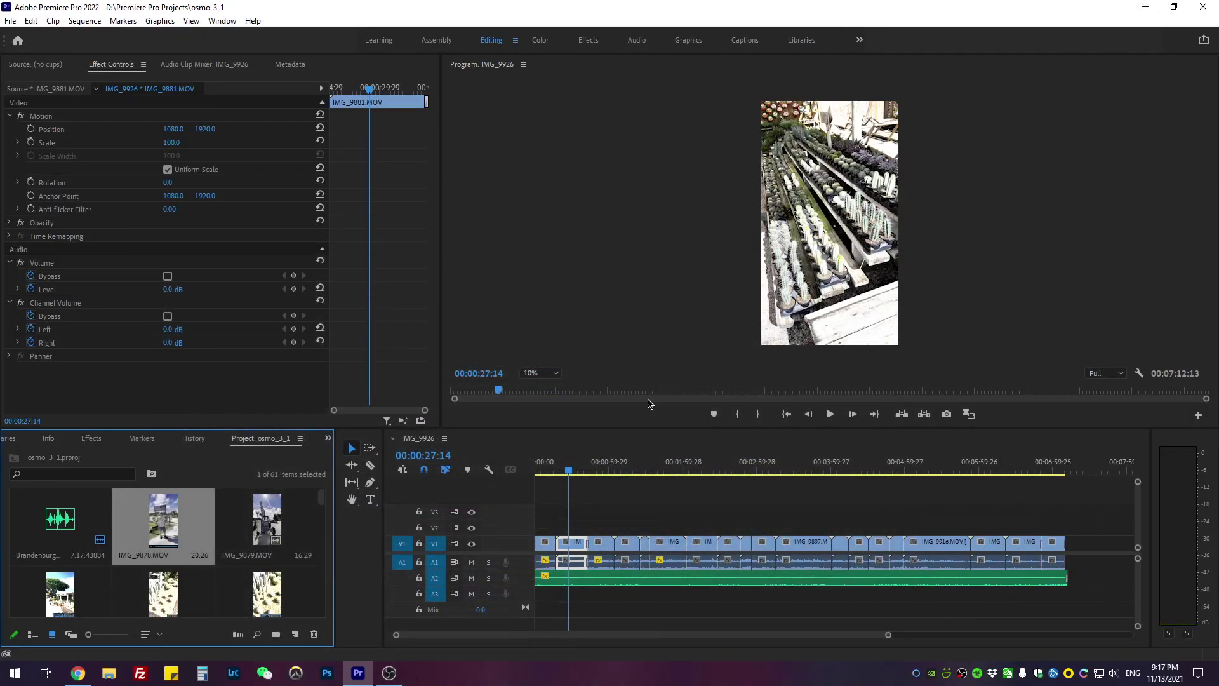
# Deselect the timeline clip and set the Program monitor zoom to 25%.
pyautogui.click(656, 508)
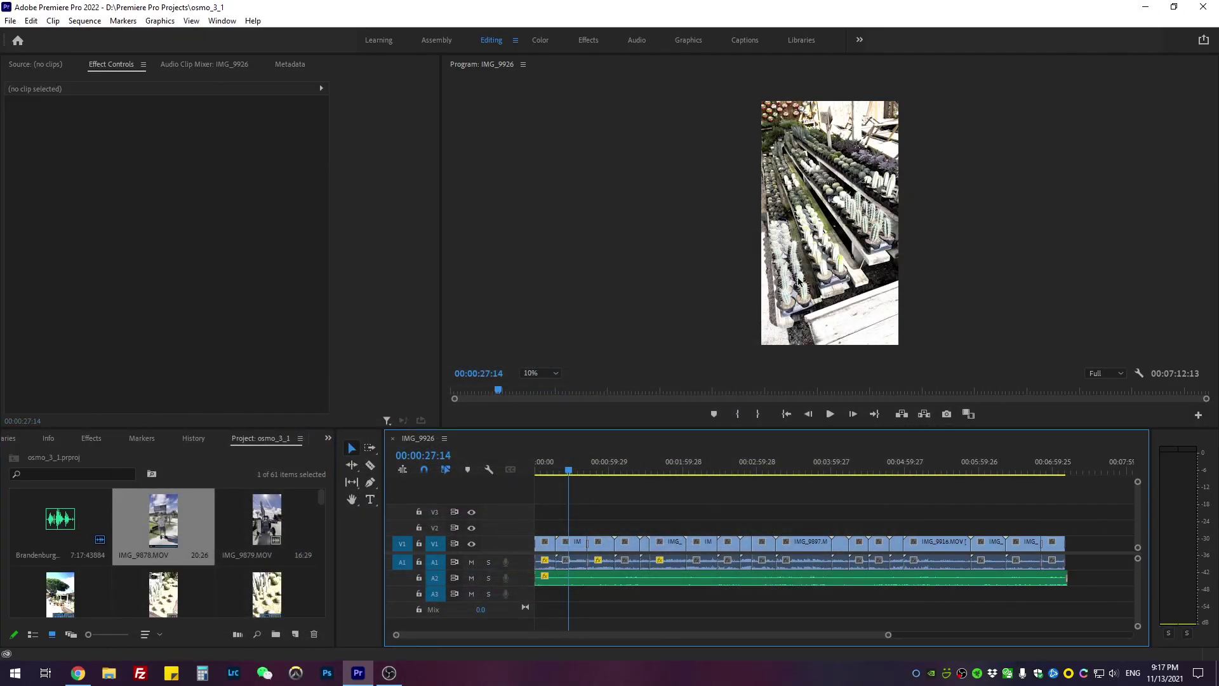
pyautogui.click(537, 374)
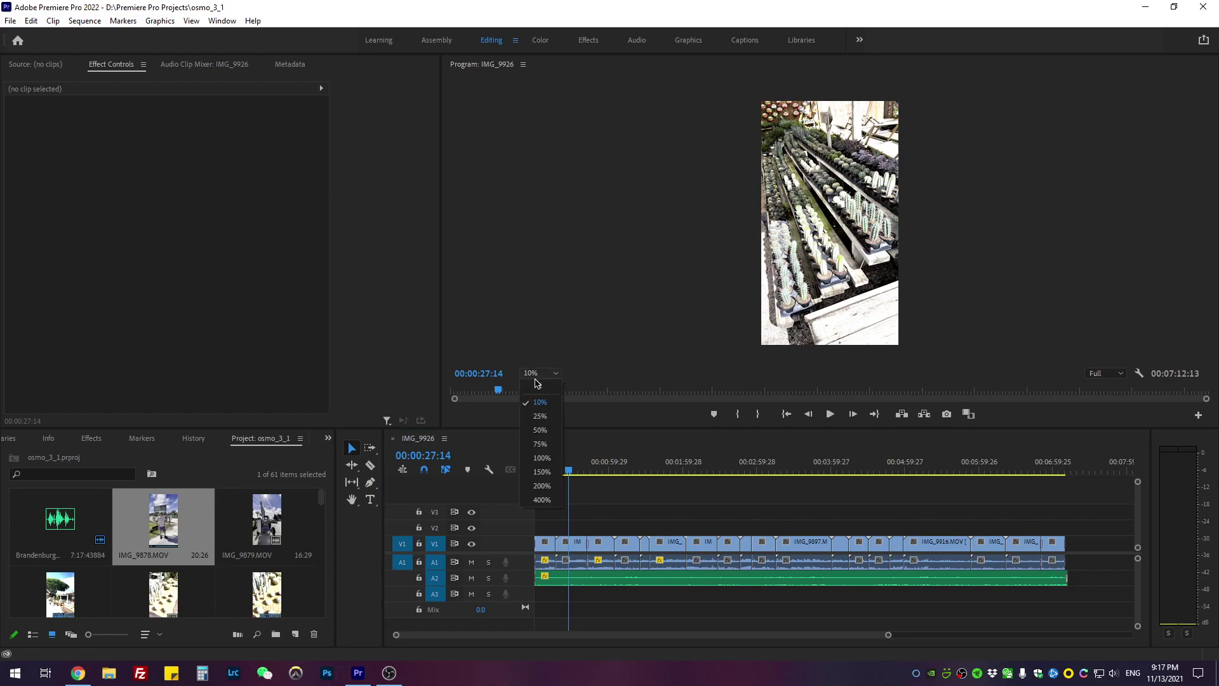
pyautogui.click(540, 419)
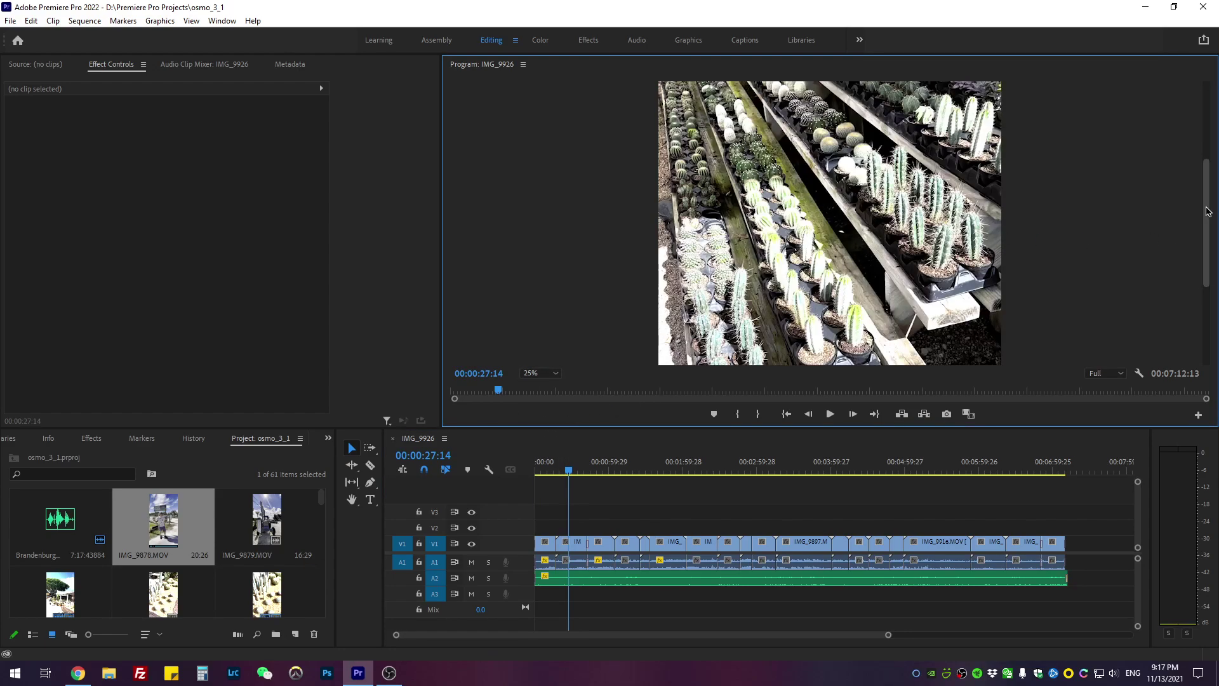
# Move the playhead to 00:00:53:01 on the overexposed cactus clip.
pyautogui.moveTo(1210, 219); pyautogui.dragTo(1203, 124)
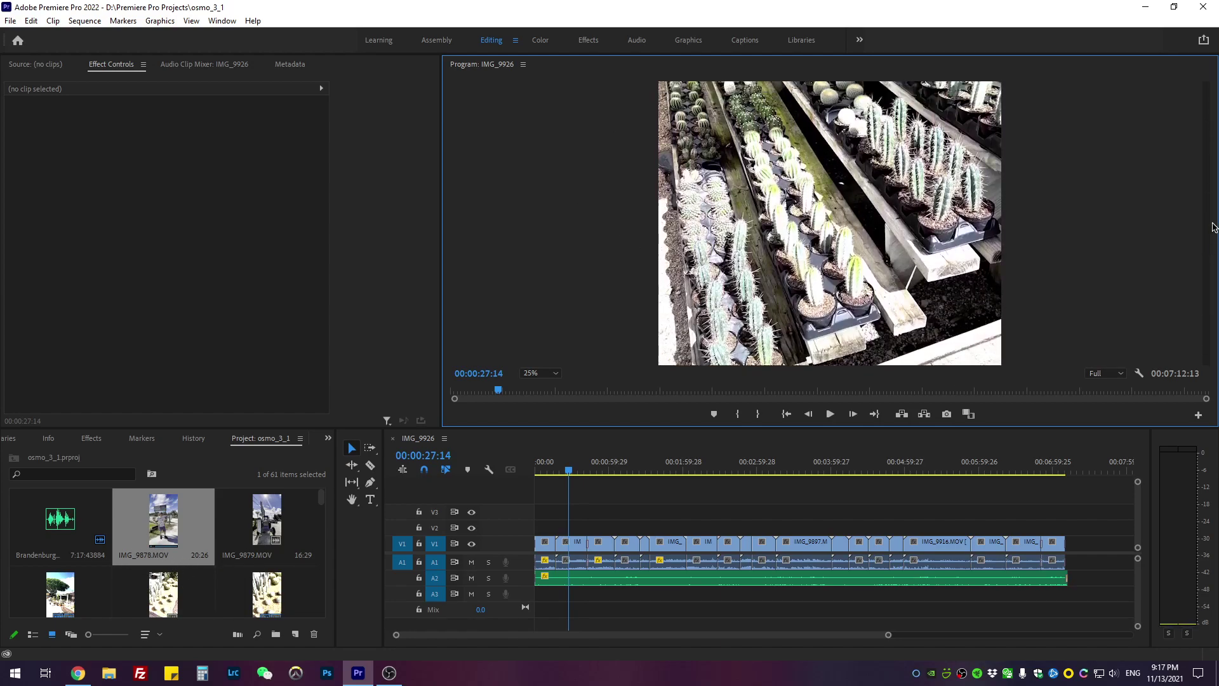
pyautogui.scroll(-5, 1194, 137)
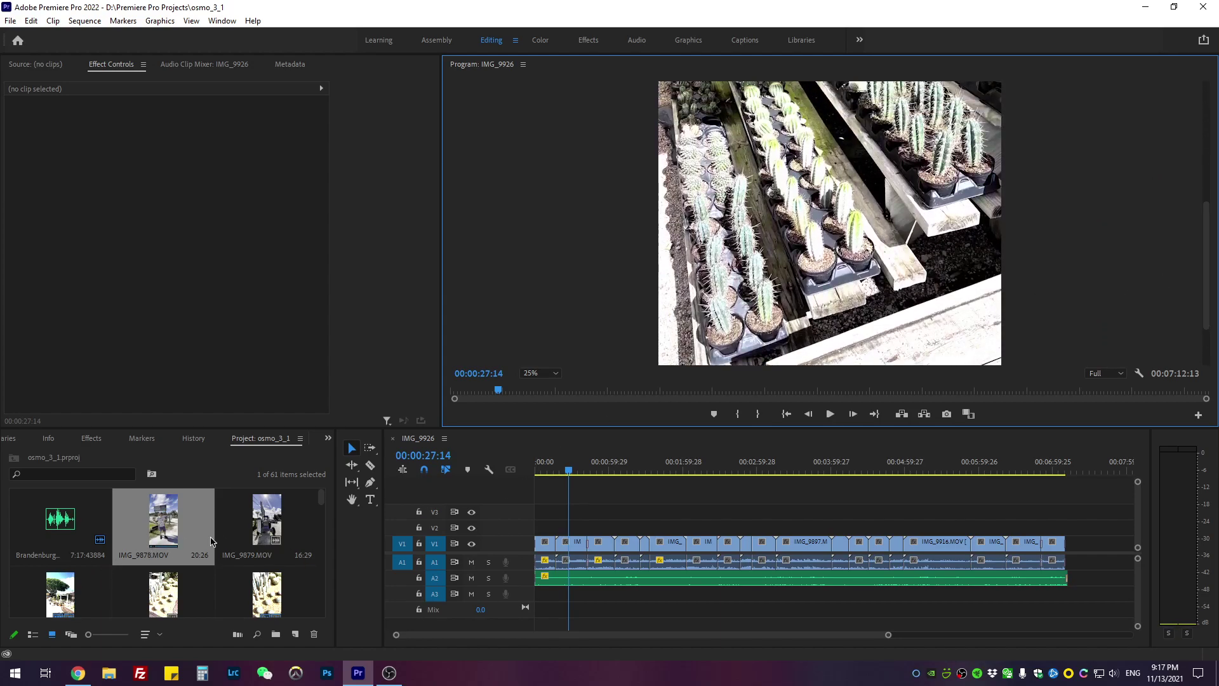
pyautogui.click(600, 473)
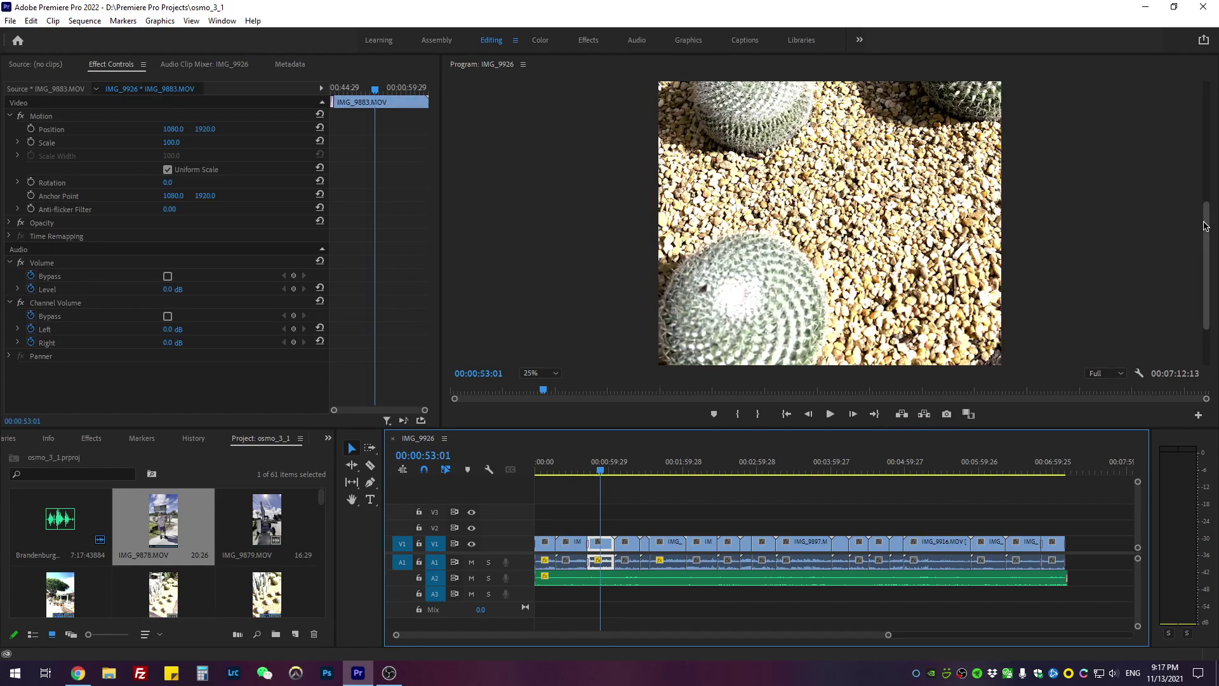
pyautogui.moveTo(1204, 247); pyautogui.dragTo(1113, 112)
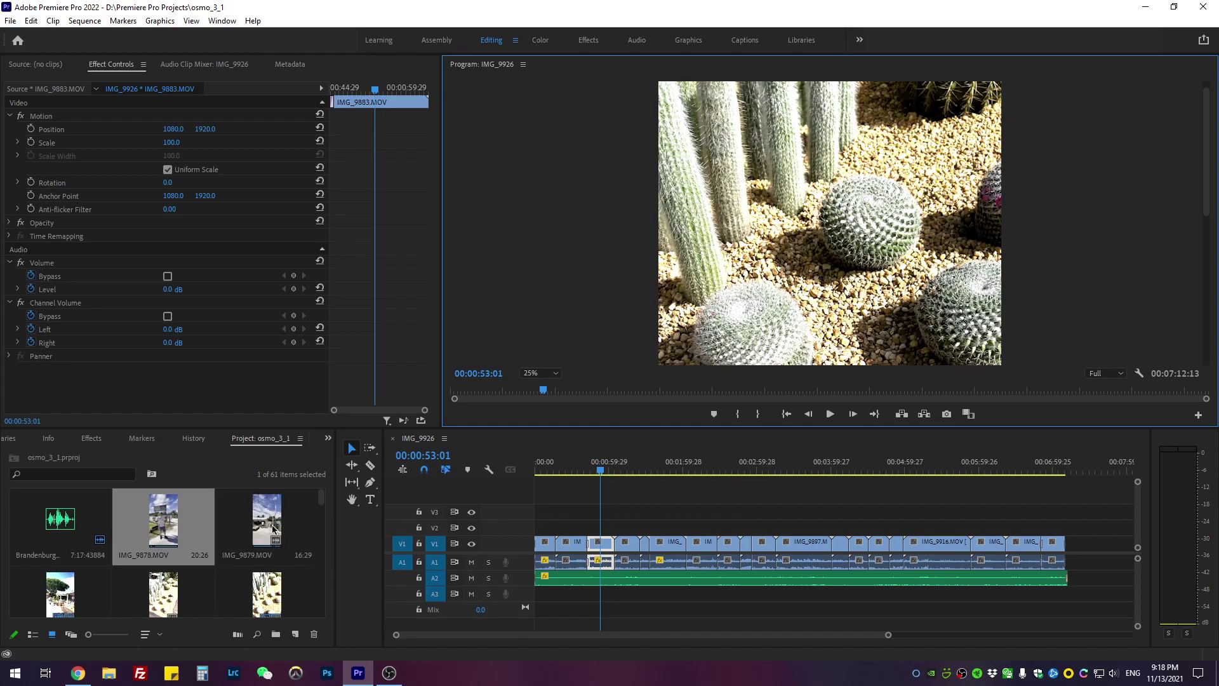
pyautogui.click(705, 524)
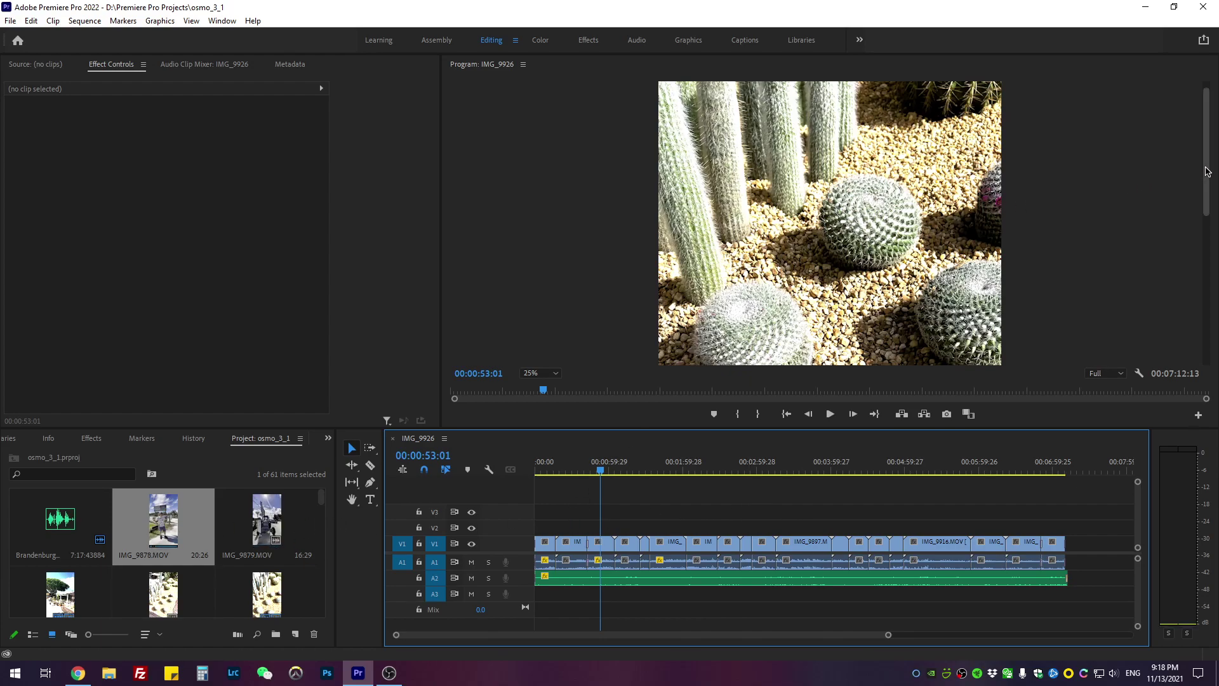
pyautogui.click(221, 546)
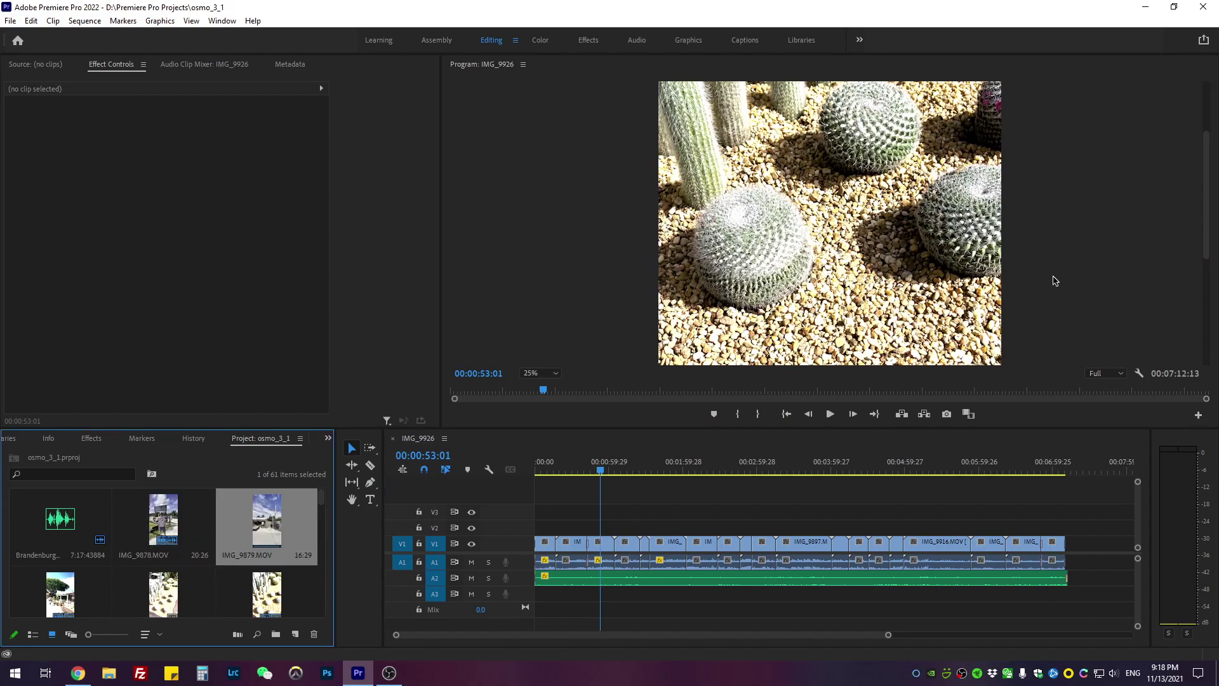
pyautogui.click(634, 530)
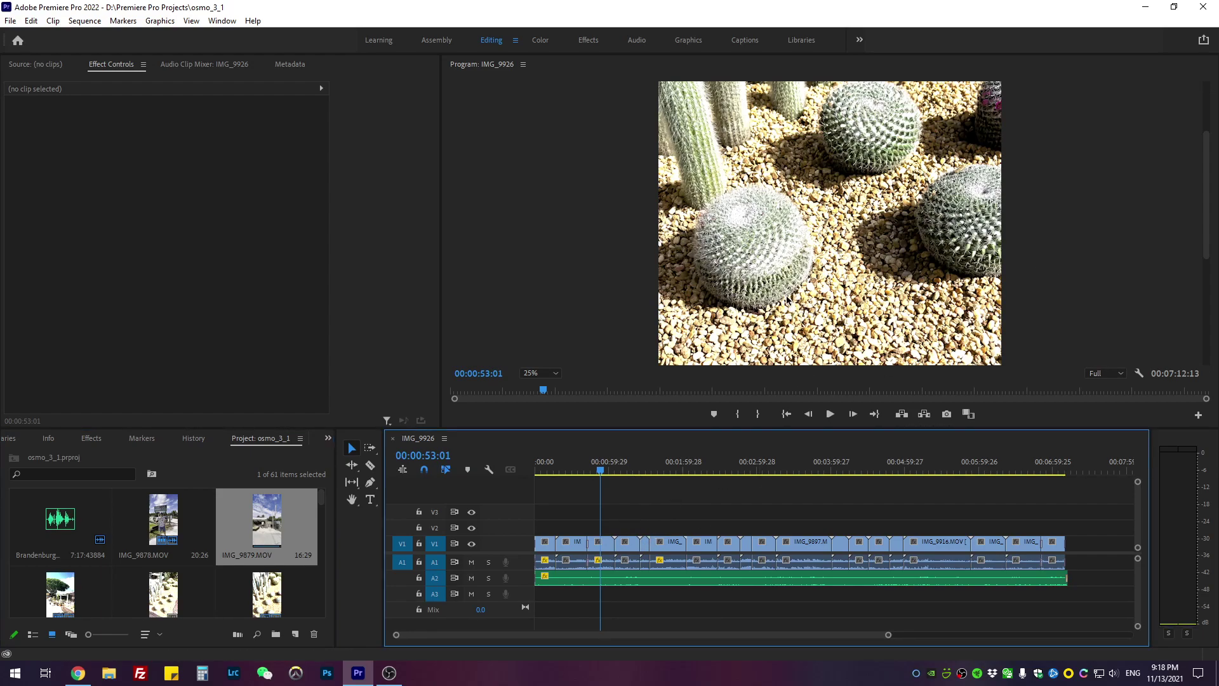
pyautogui.click(698, 273)
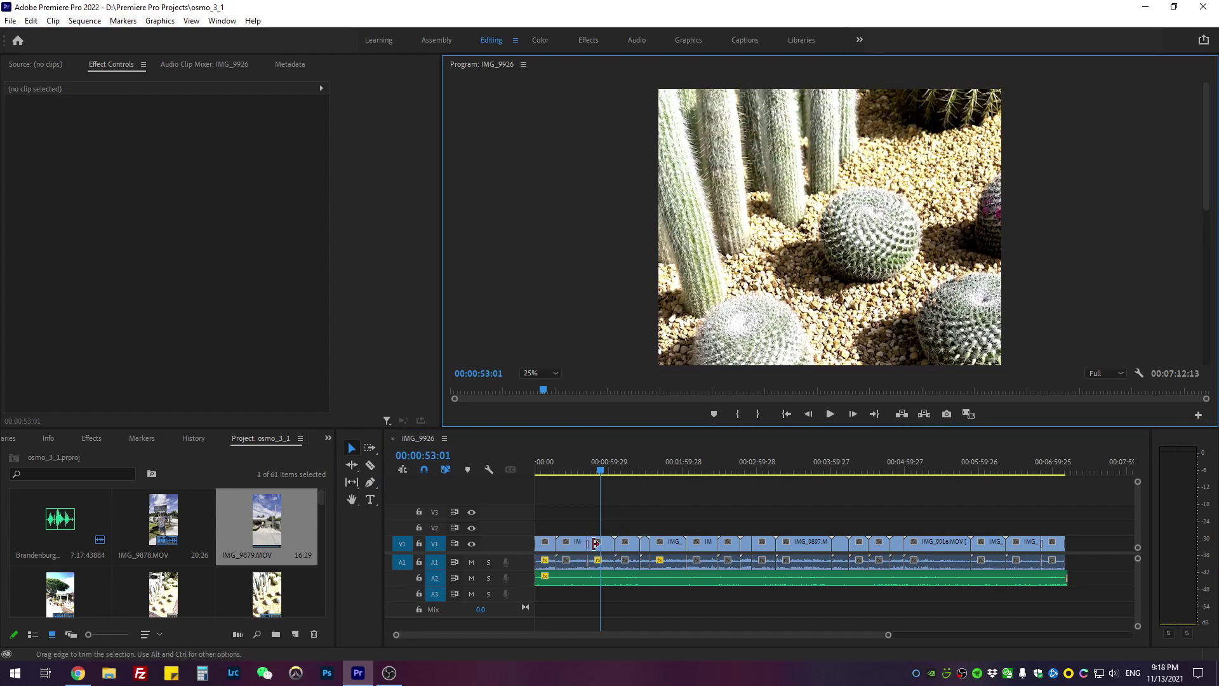
pyautogui.click(445, 527)
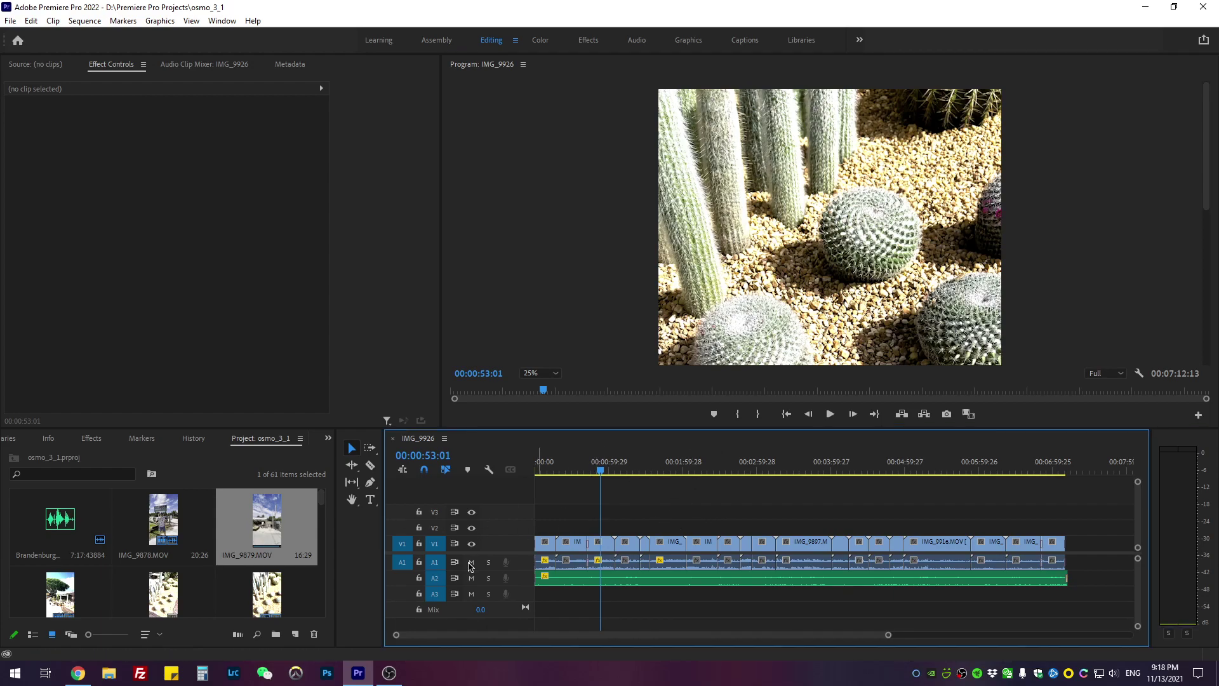
# Put the playhead at 00:03:37:23 on IMG_9897 and select IMG_9878 and a cactus clip in the Project panel.
pyautogui.click(804, 471)
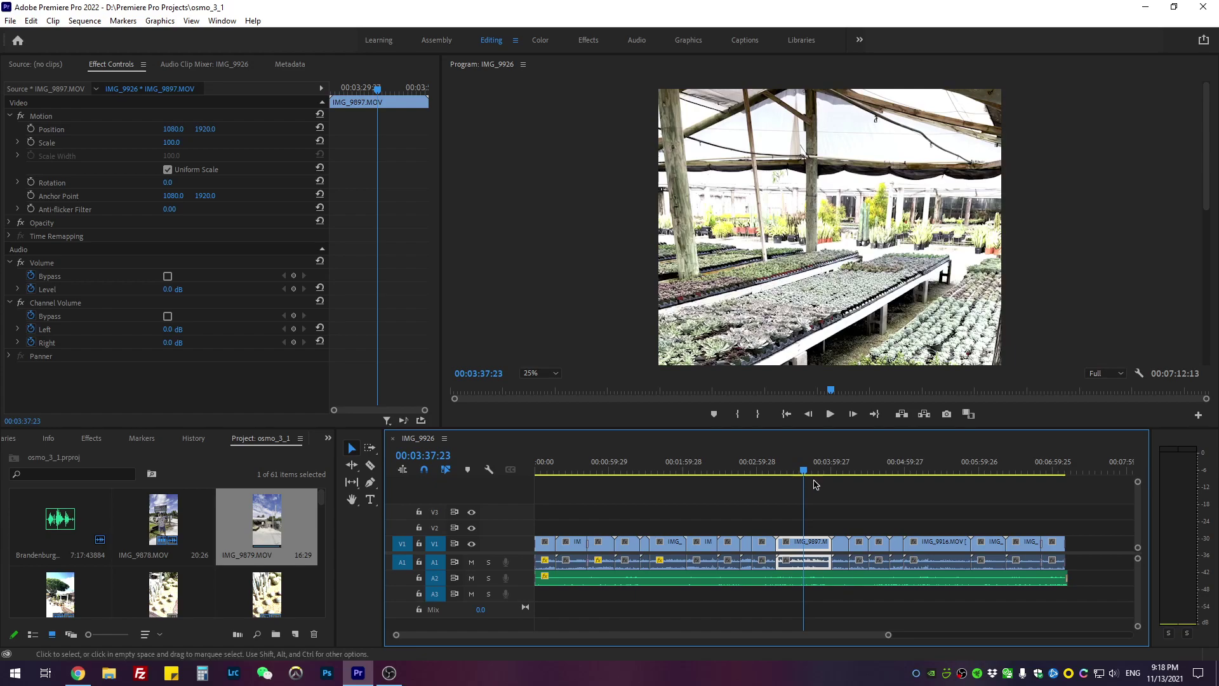
pyautogui.click(260, 532)
pyautogui.click(184, 531)
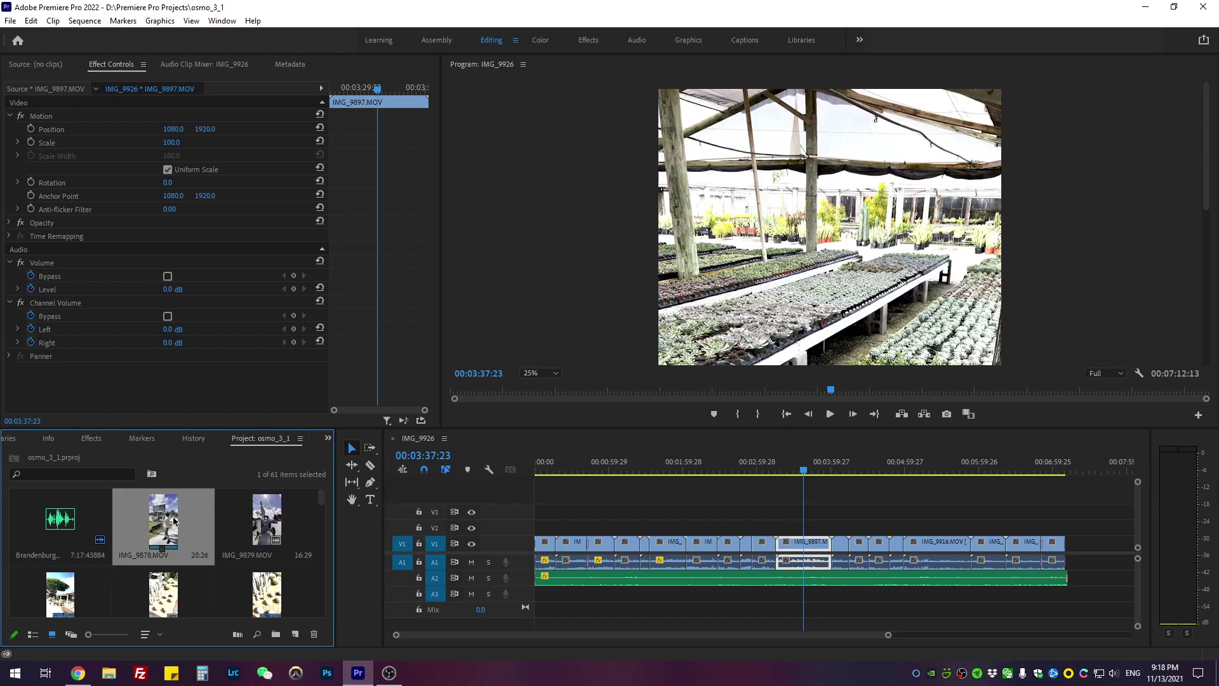
pyautogui.click(167, 606)
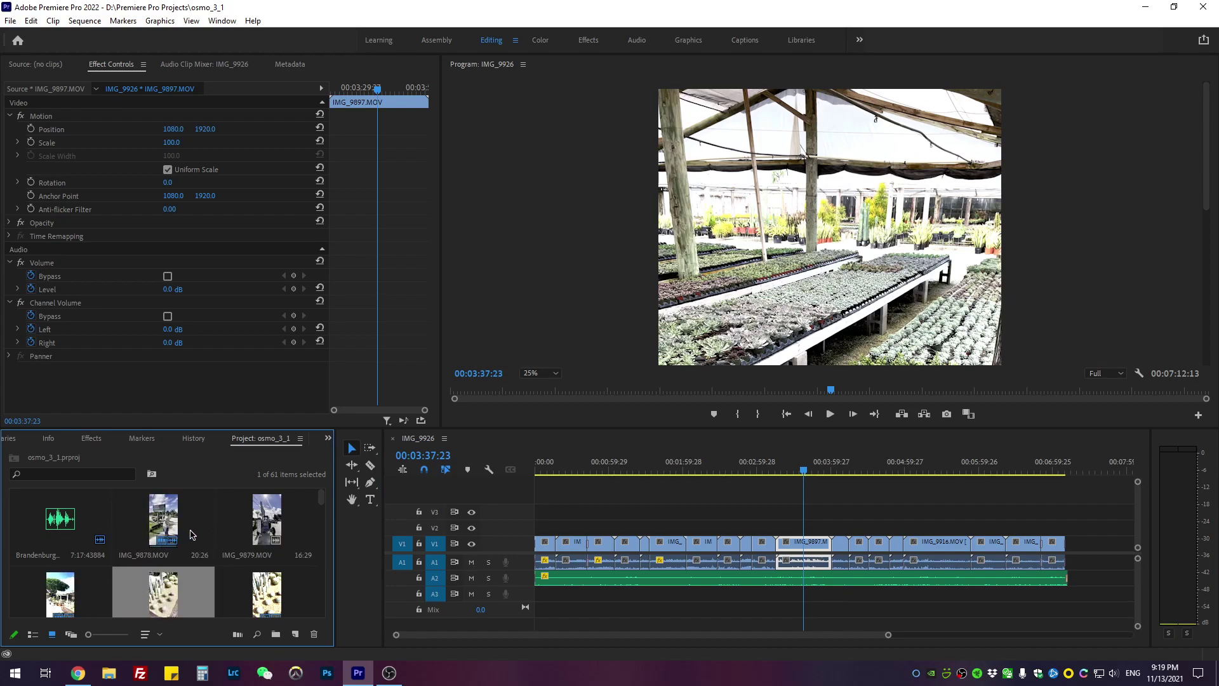
# Step the Project panel selection between the cactus clips, then deselect the IMG_9897 clip.
pyautogui.press('Right')
pyautogui.press('Left')
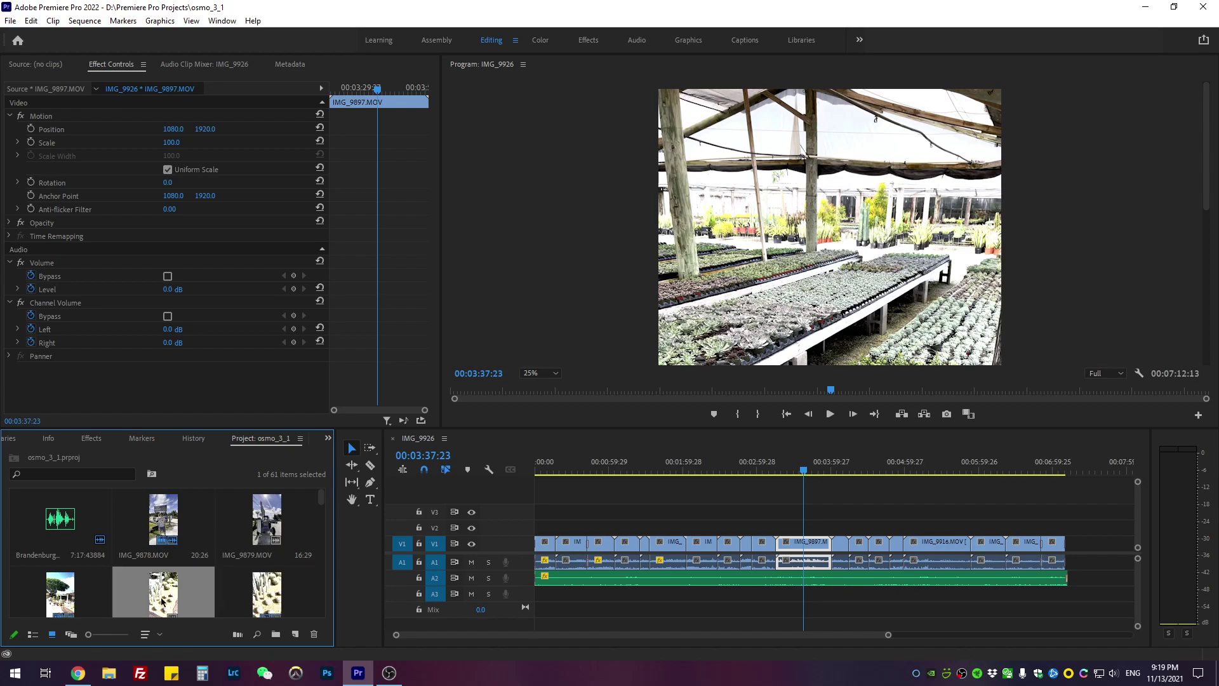
pyautogui.press('Right')
pyautogui.press('Left')
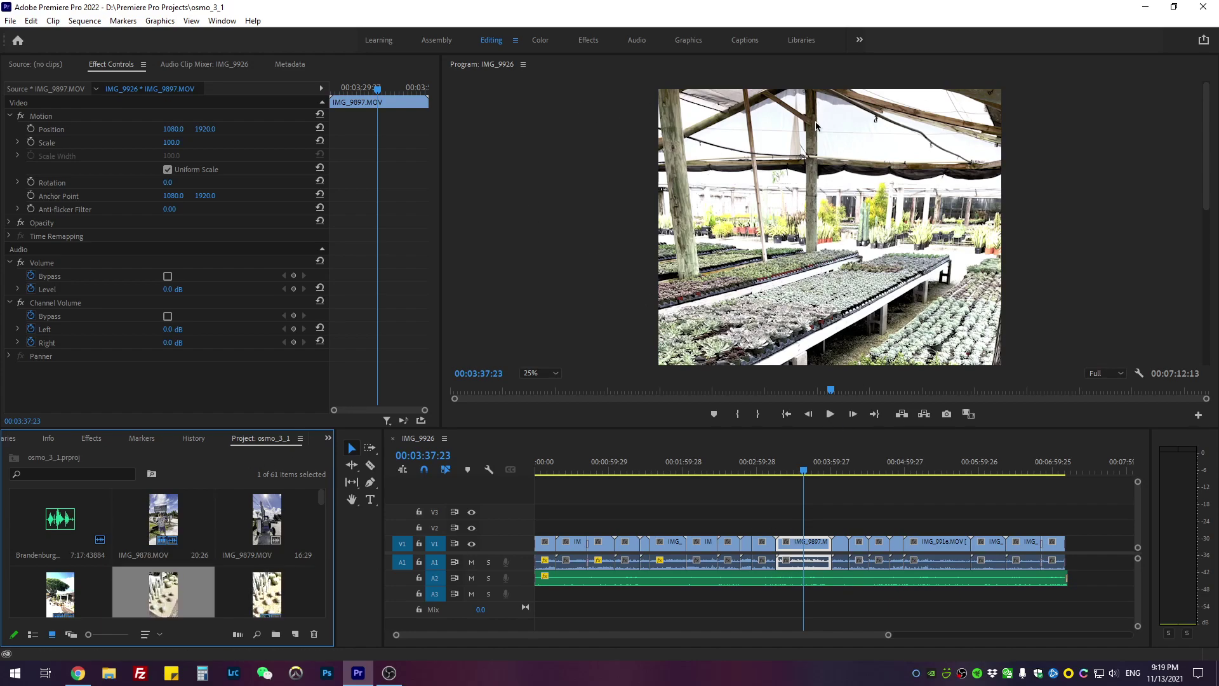
pyautogui.click(630, 494)
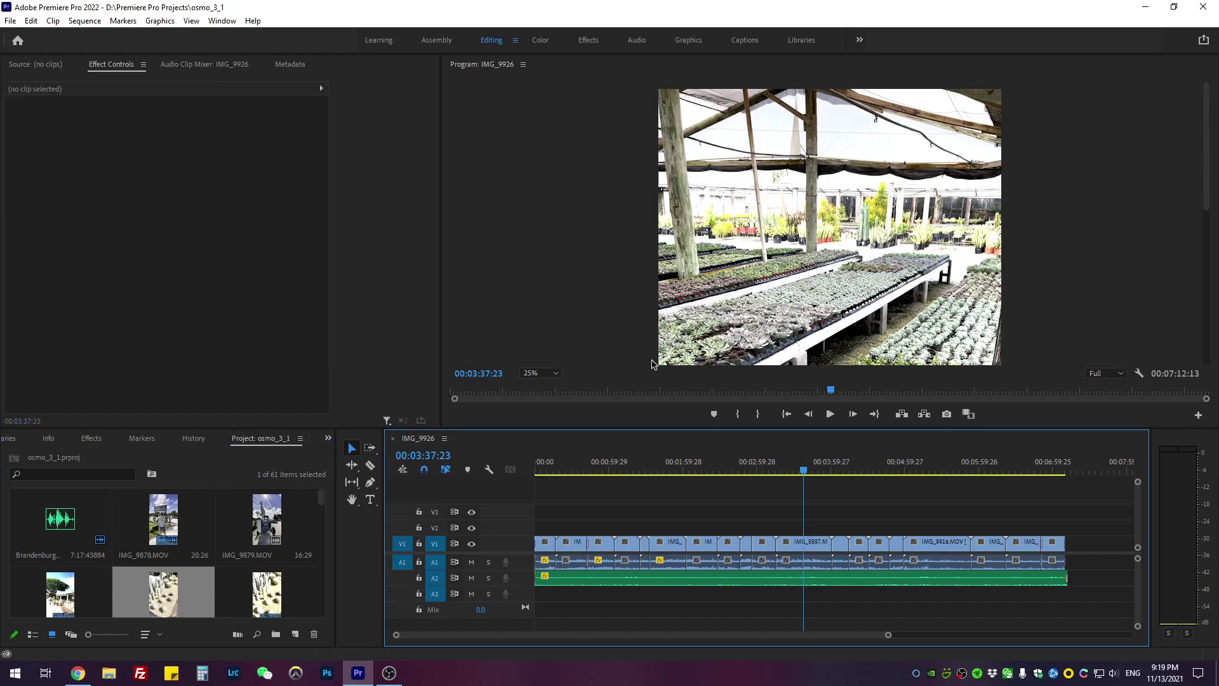
pyautogui.click(519, 164)
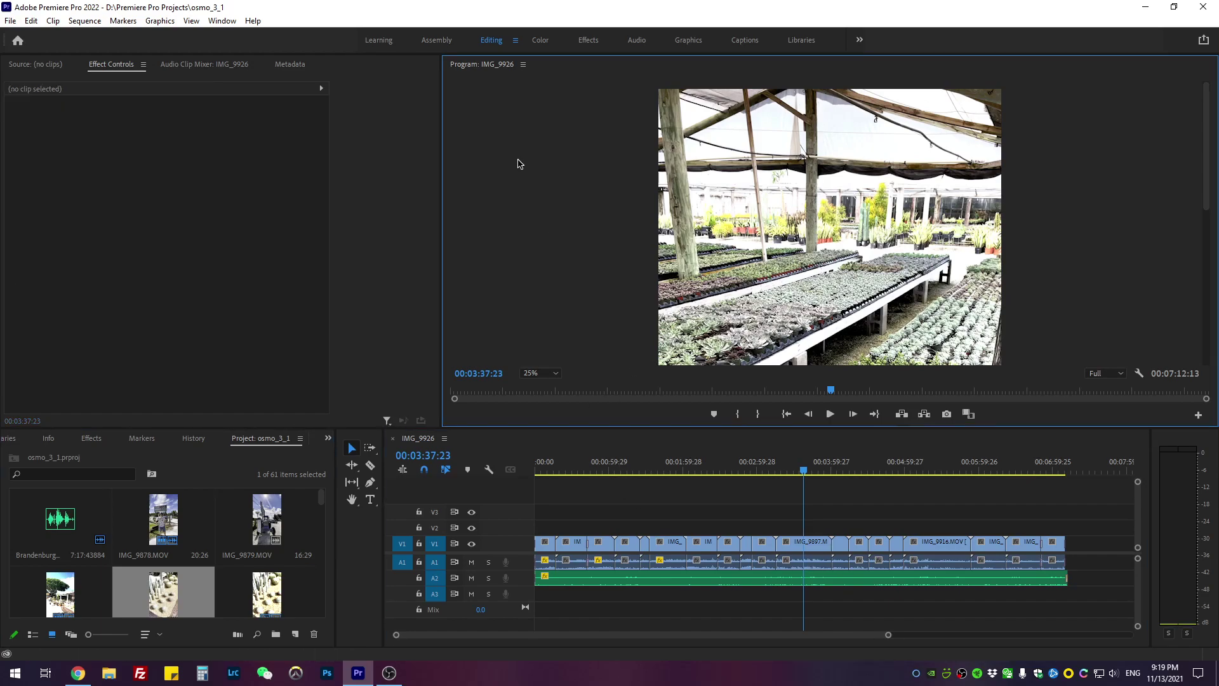
pyautogui.click(11, 21)
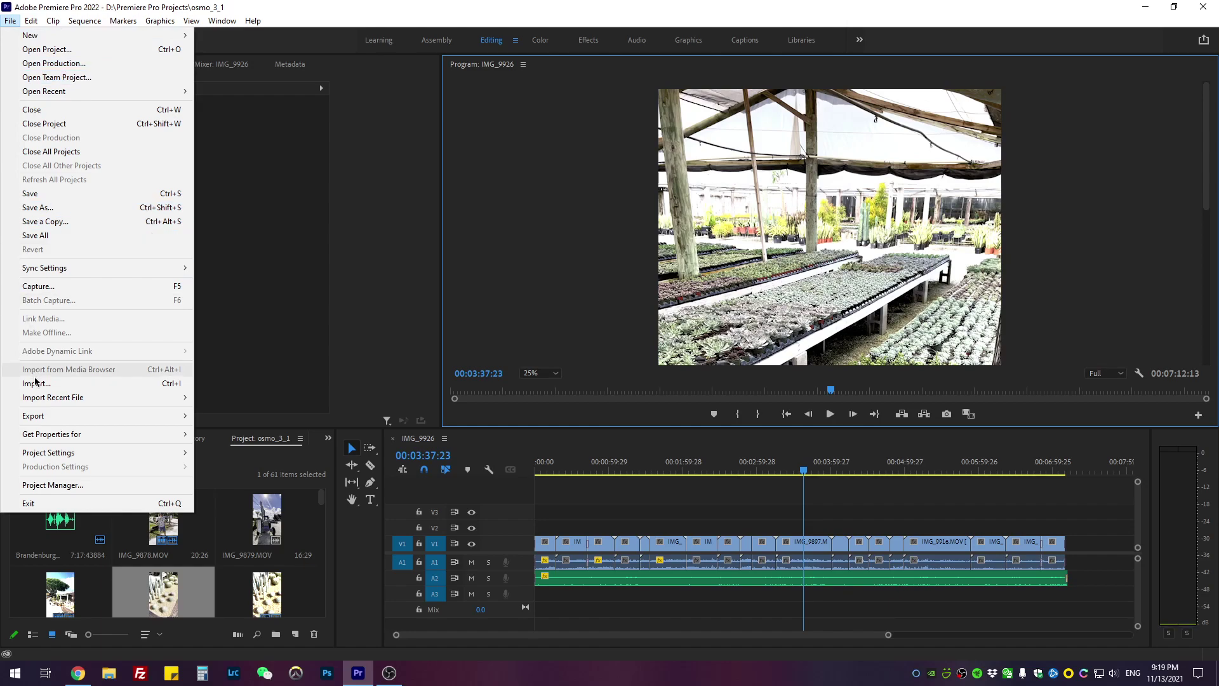
pyautogui.moveTo(32, 22)
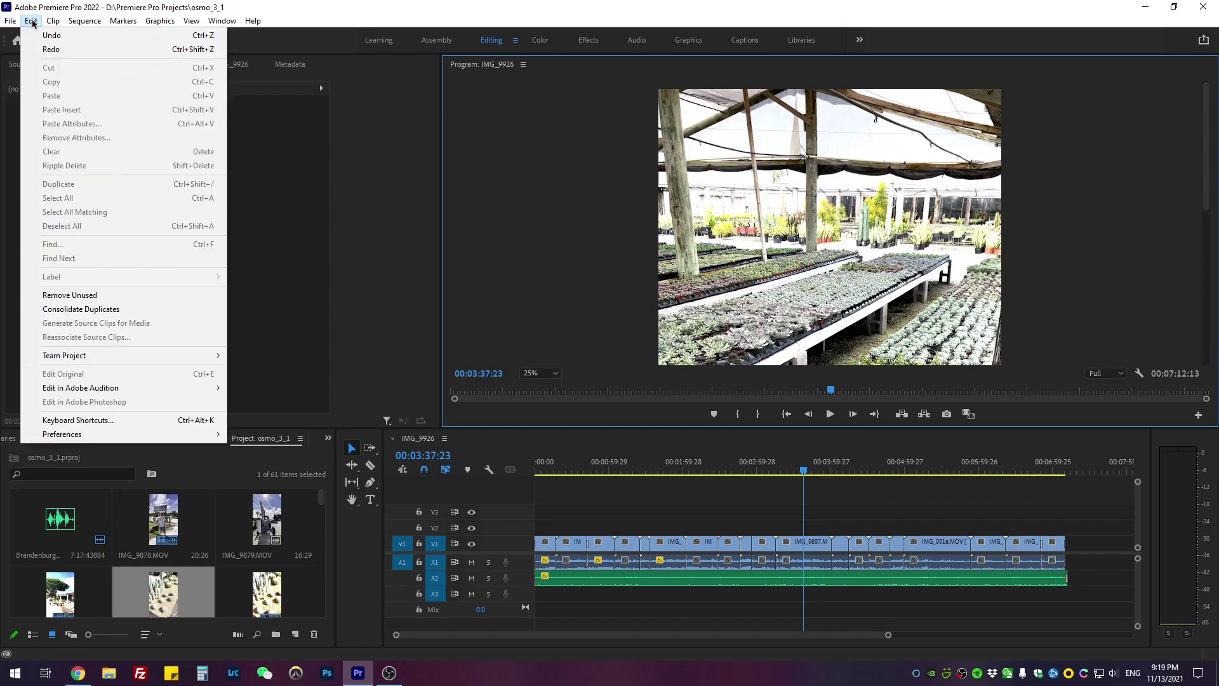
pyautogui.moveTo(104, 436)
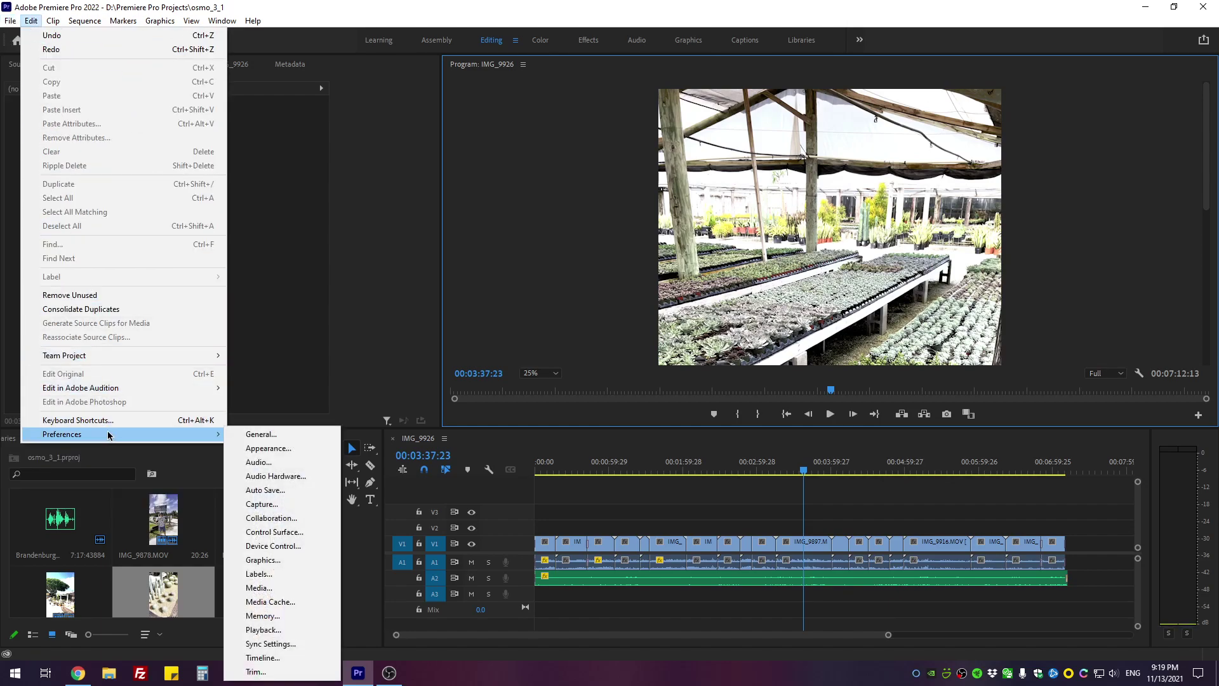
pyautogui.click(296, 438)
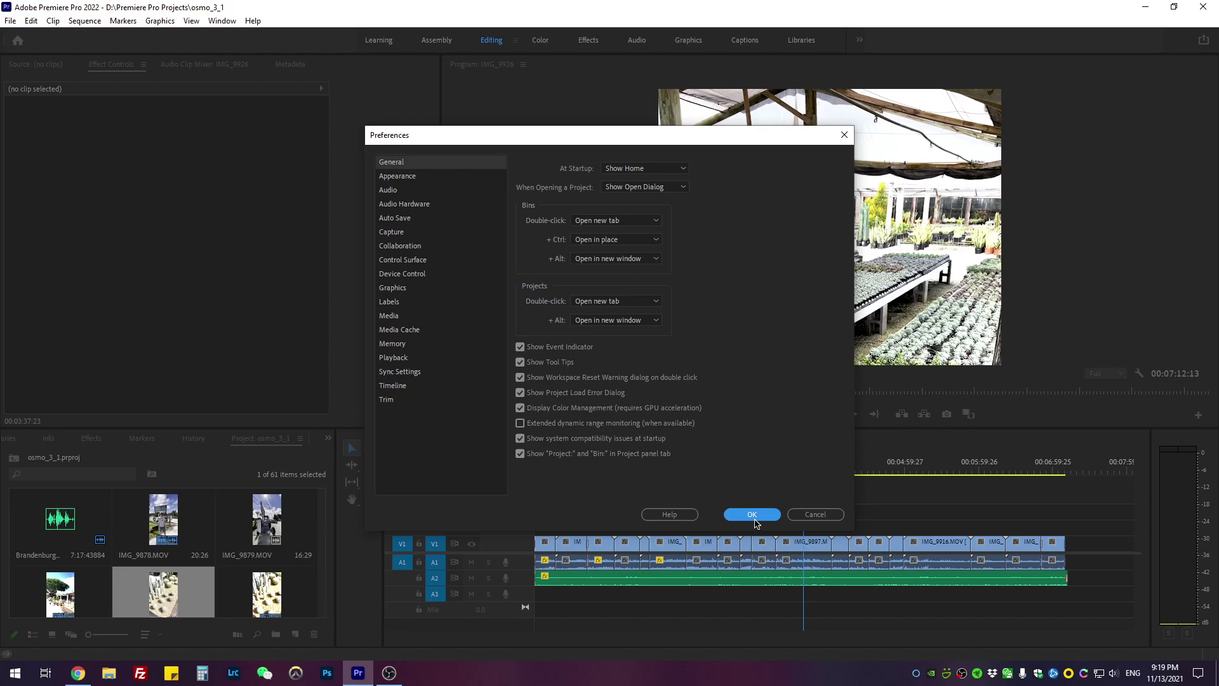
pyautogui.click(751, 514)
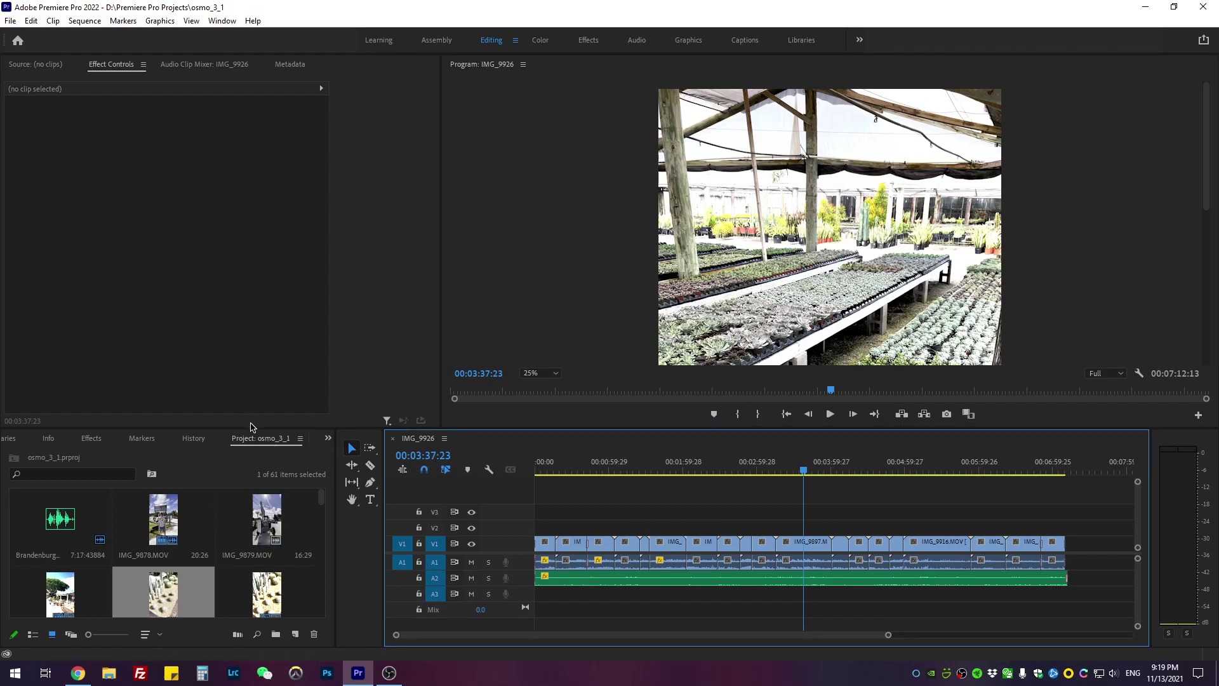
# Make the Project panel taller and wider, then select IMG_9878.MOV.
pyautogui.moveTo(251, 426); pyautogui.dragTo(250, 387)
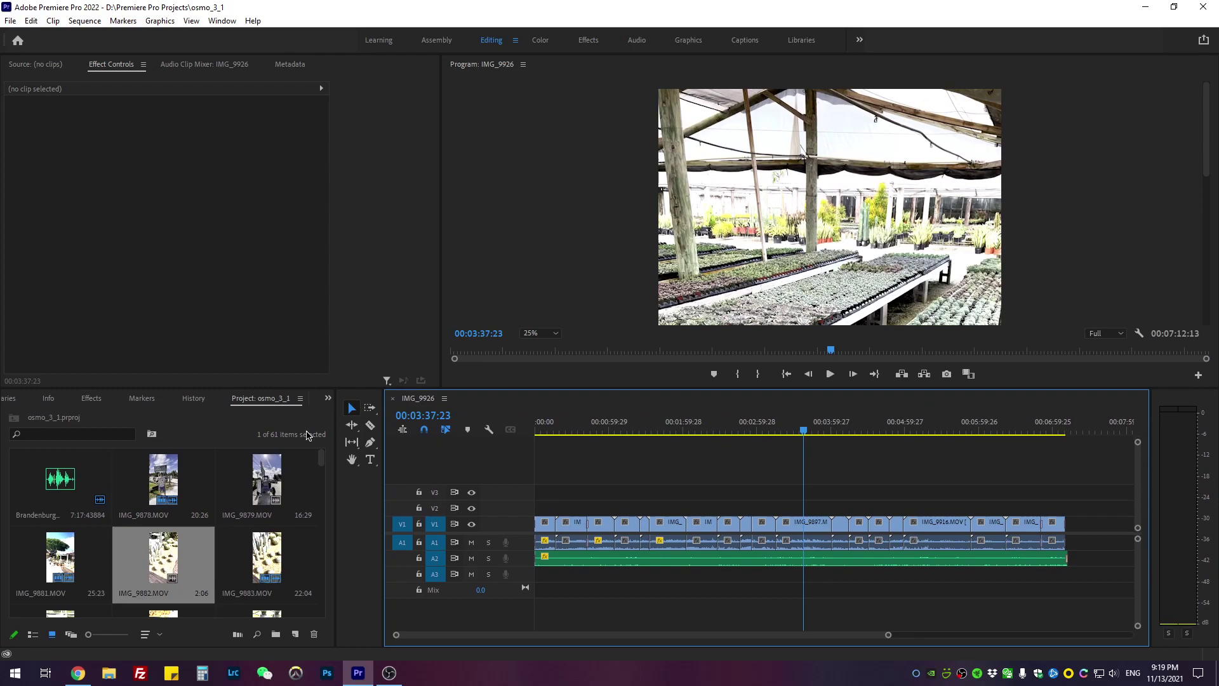
pyautogui.moveTo(335, 447); pyautogui.dragTo(384, 454)
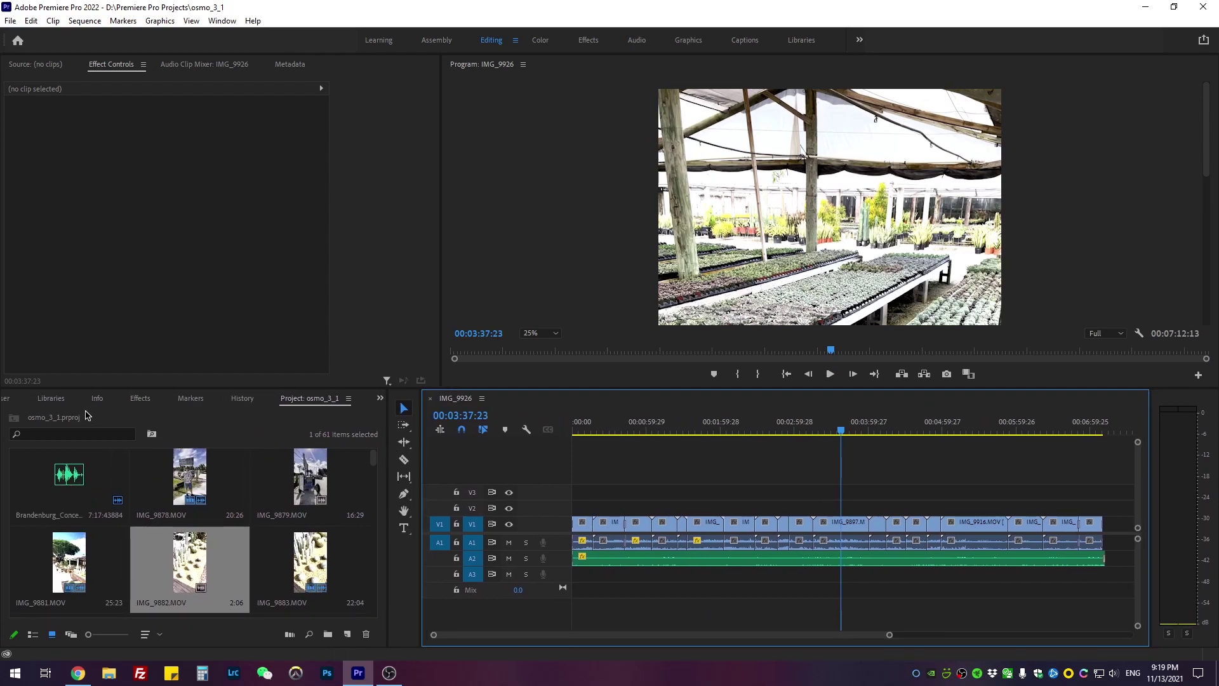
pyautogui.click(190, 478)
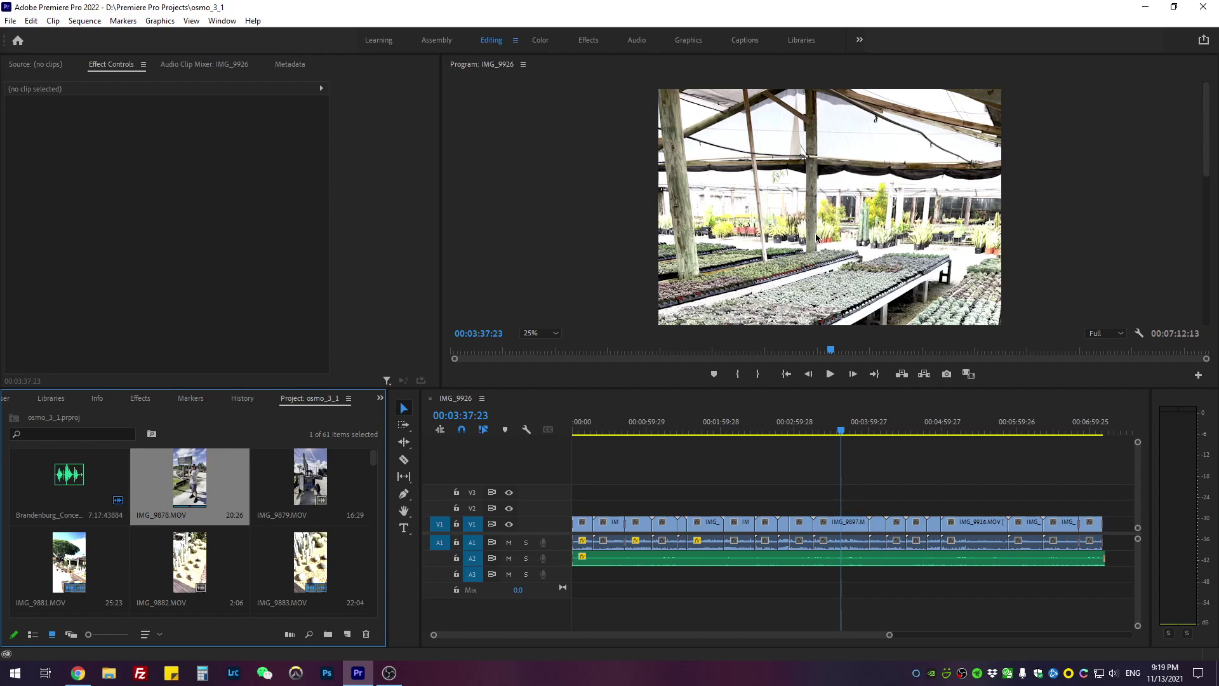
# Select the range of 29 phone .MOV clips in the Project panel thumbnails.
pyautogui.click(1193, 167)
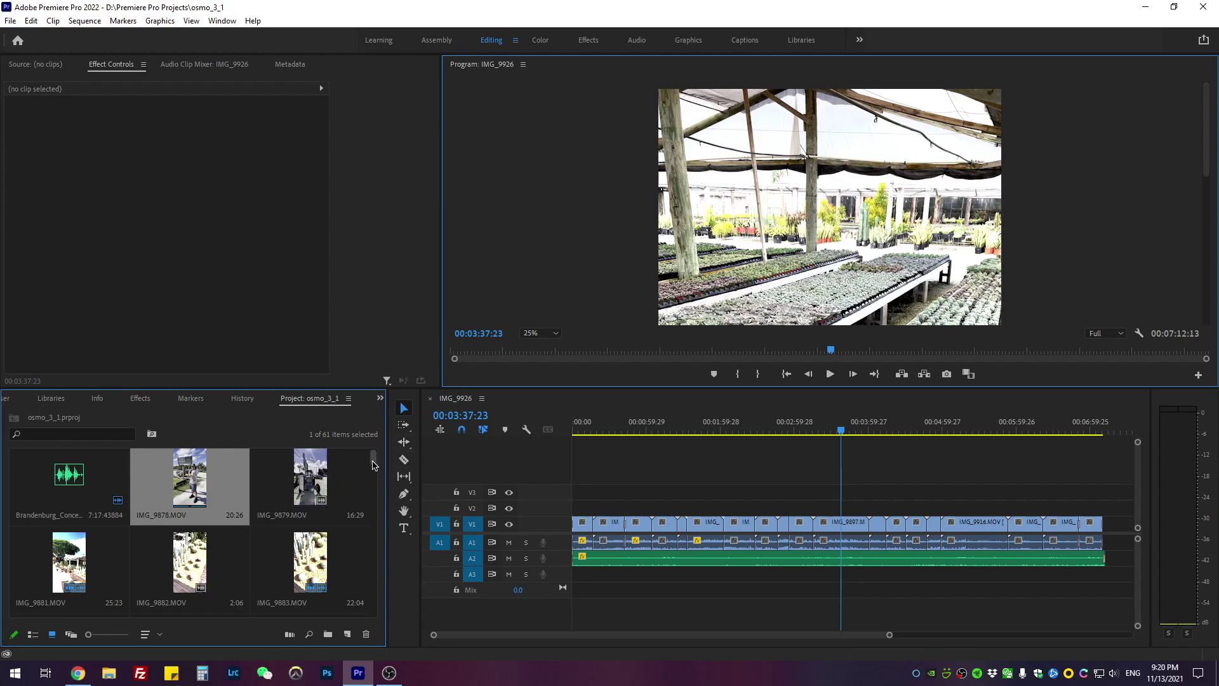
pyautogui.scroll(-2, 367, 480)
pyautogui.scroll(-5, 367, 479)
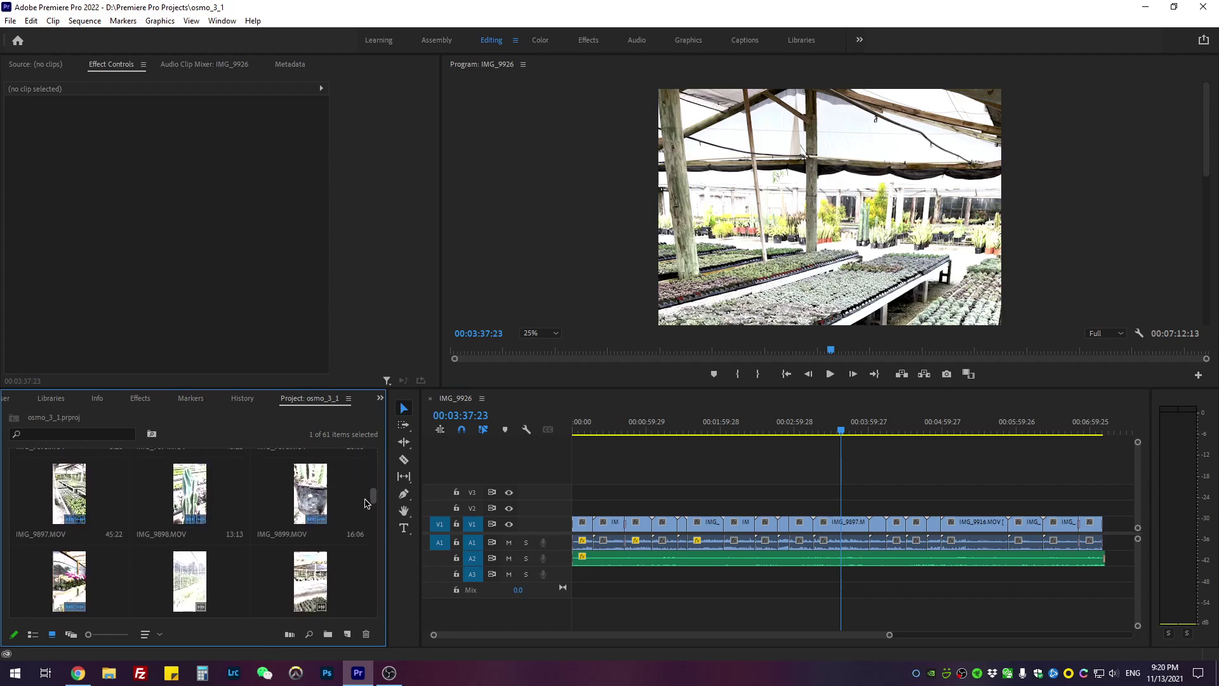
pyautogui.scroll(-2, 366, 522)
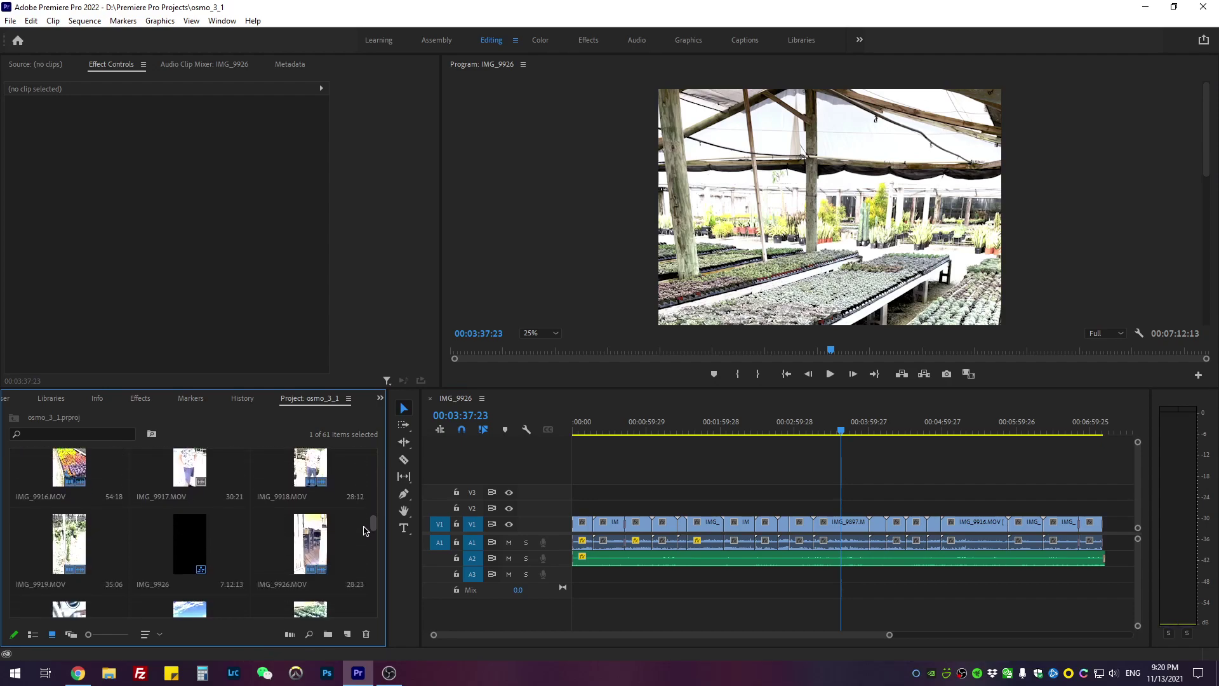
pyautogui.scroll(-5, 372, 534)
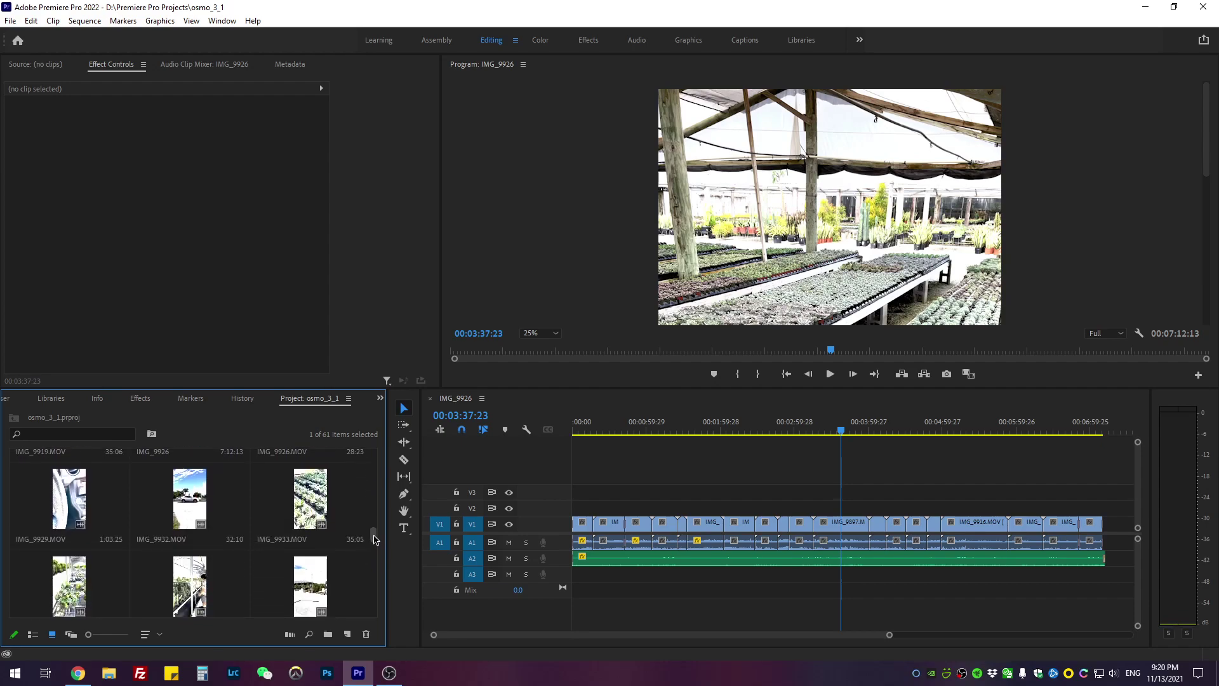
pyautogui.scroll(3, 374, 550)
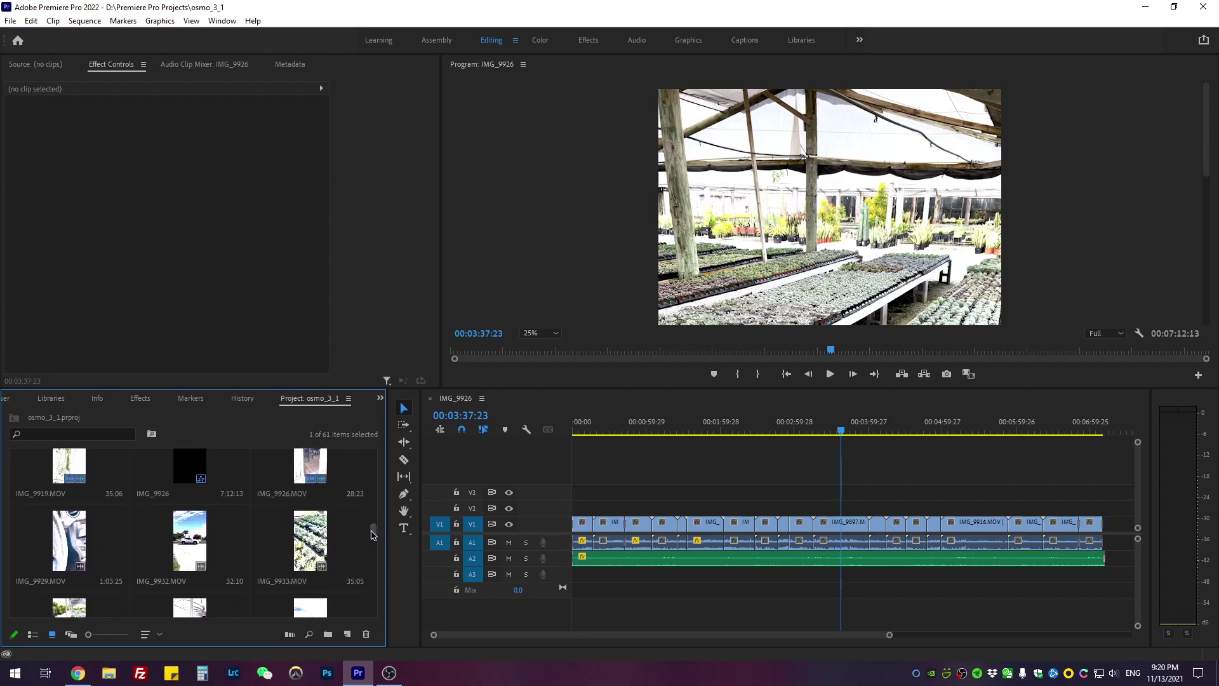
pyautogui.keyDown('shift'); pyautogui.click(292, 482); pyautogui.keyUp('shift')
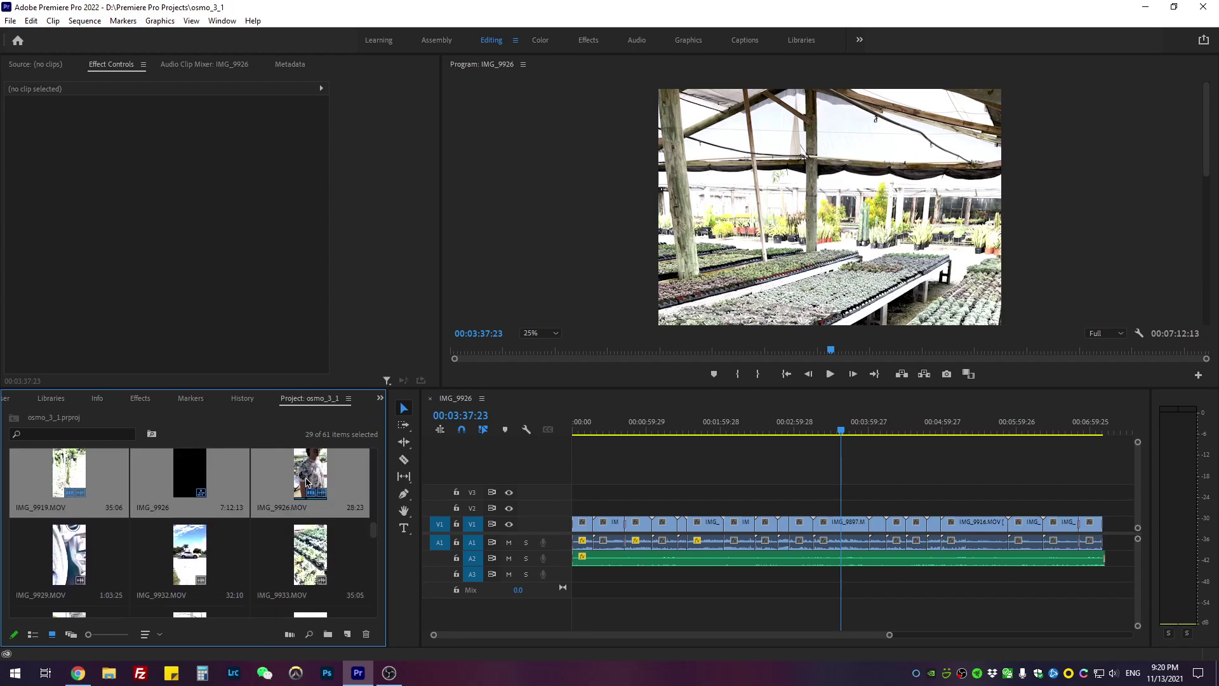
pyautogui.scroll(3, 374, 530)
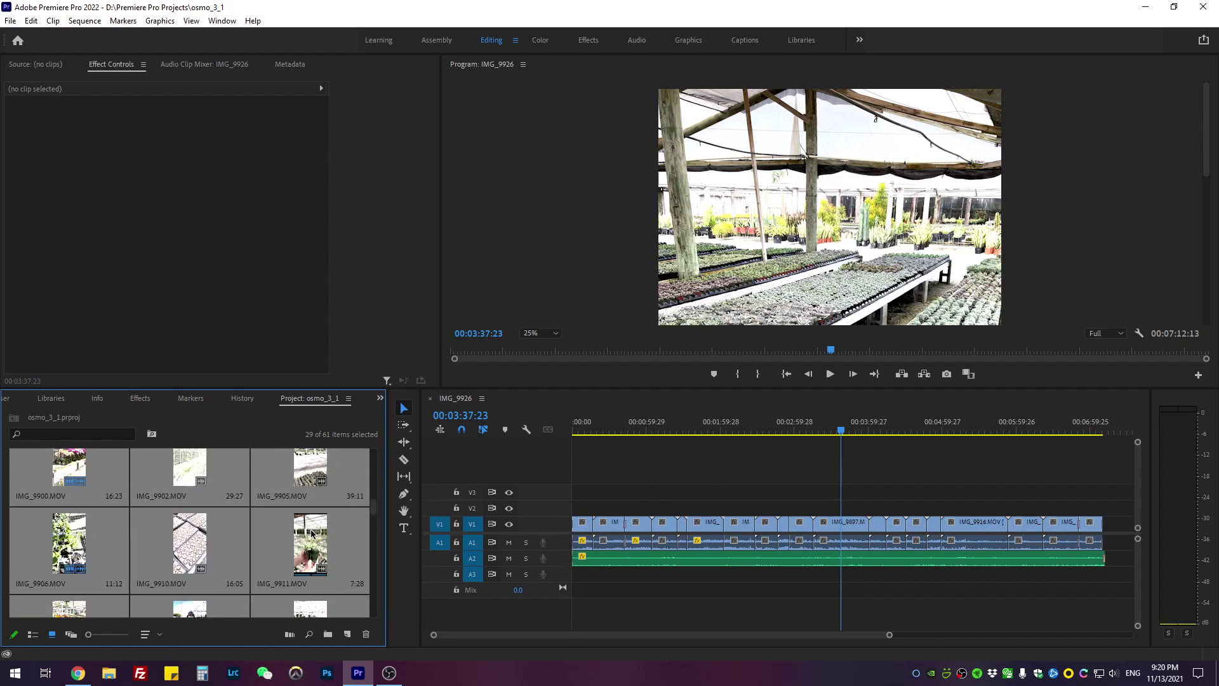
# Set the selected clips' Color Space Override to Rec. 709 in Interpret Footage.
pyautogui.rightClick(310, 535)
pyautogui.moveTo(311, 195)
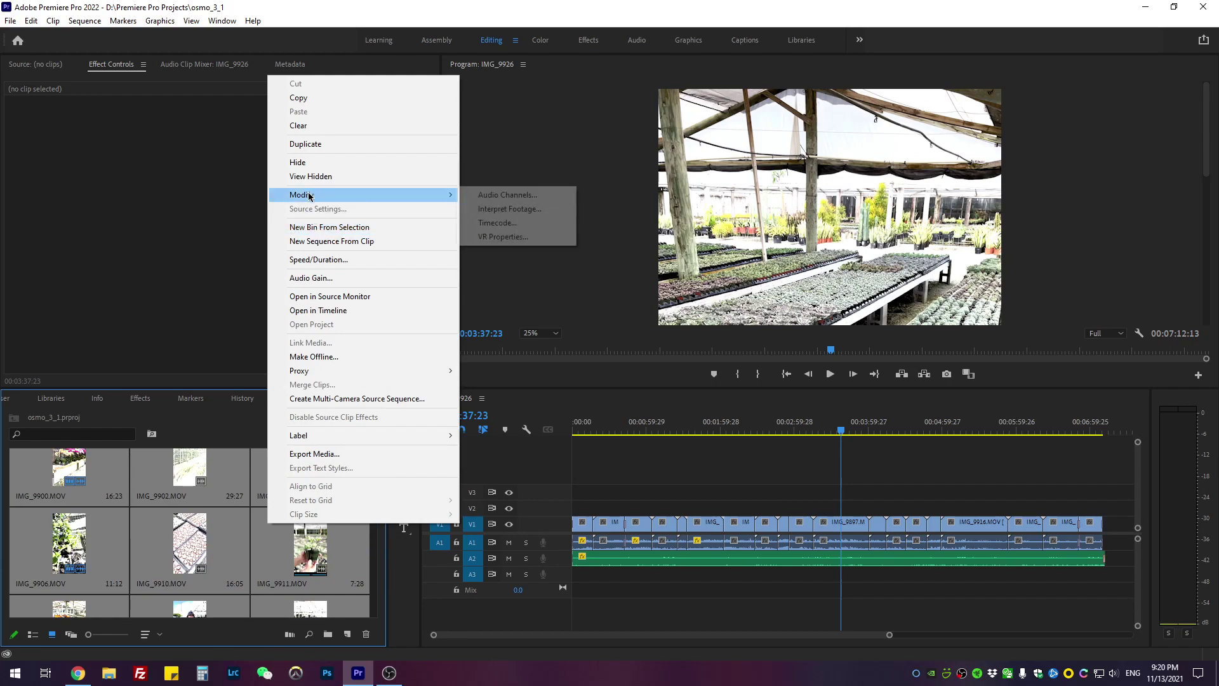
pyautogui.click(486, 210)
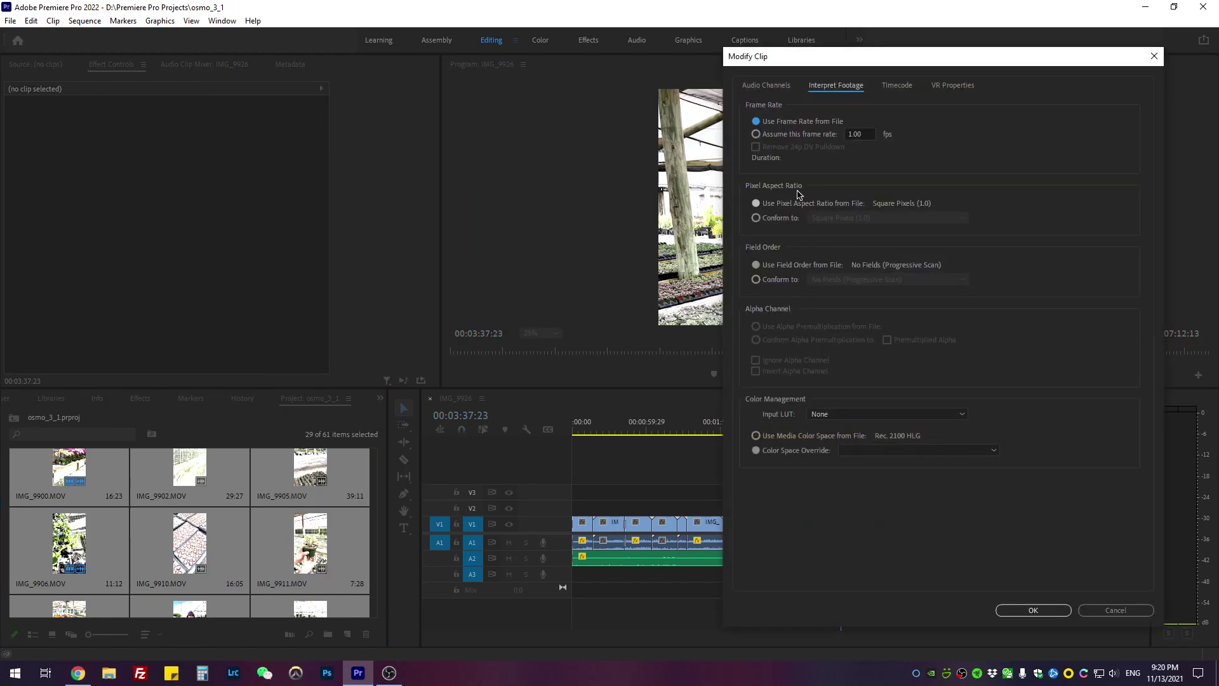
pyautogui.click(751, 86)
pyautogui.click(829, 86)
pyautogui.click(855, 442)
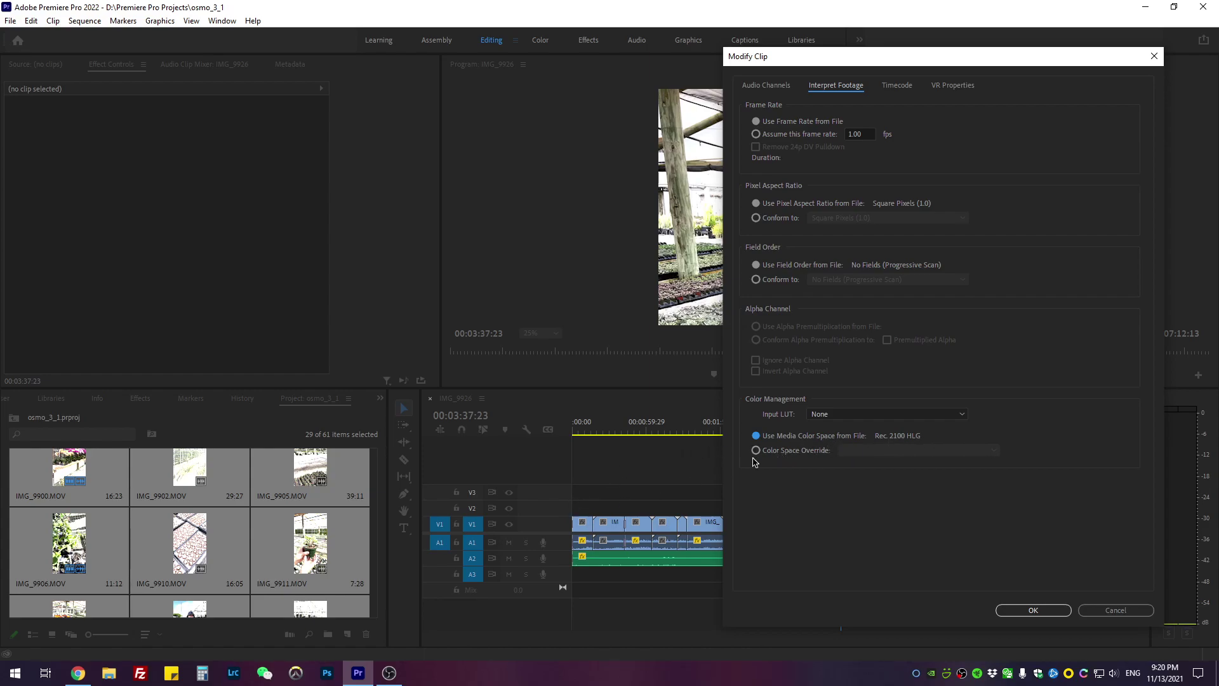
pyautogui.moveTo(811, 66); pyautogui.dragTo(663, 61)
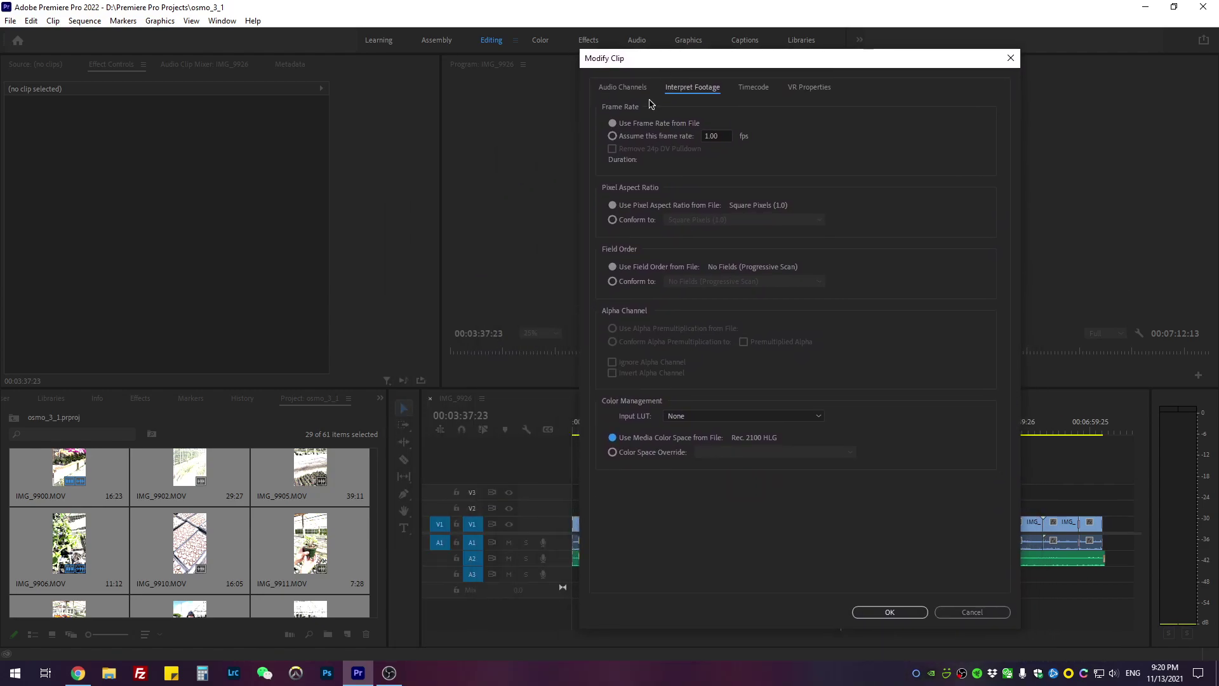
pyautogui.click(612, 452)
pyautogui.click(711, 452)
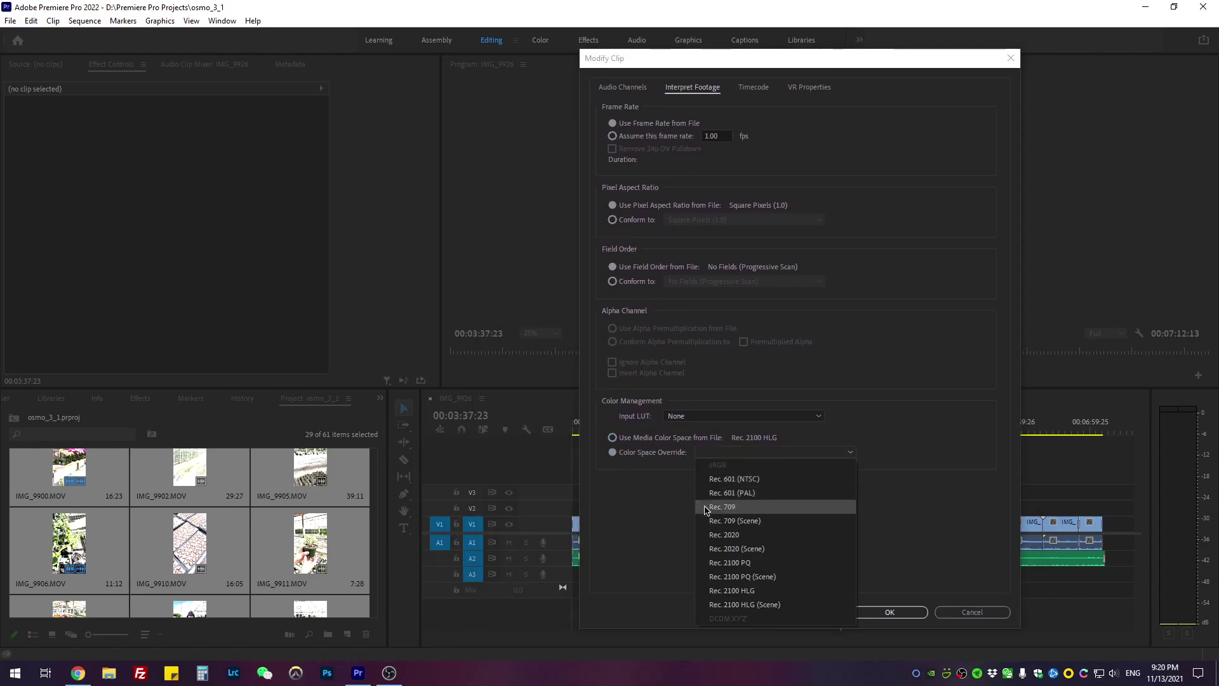
pyautogui.click(730, 507)
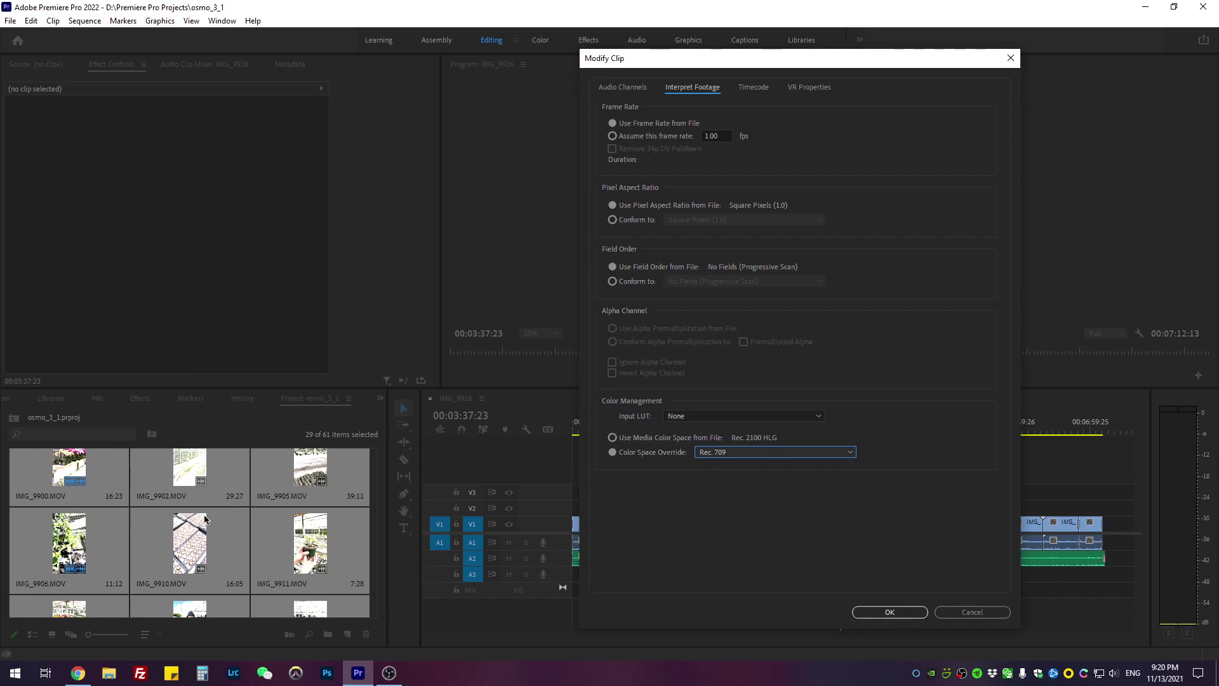
pyautogui.click(890, 611)
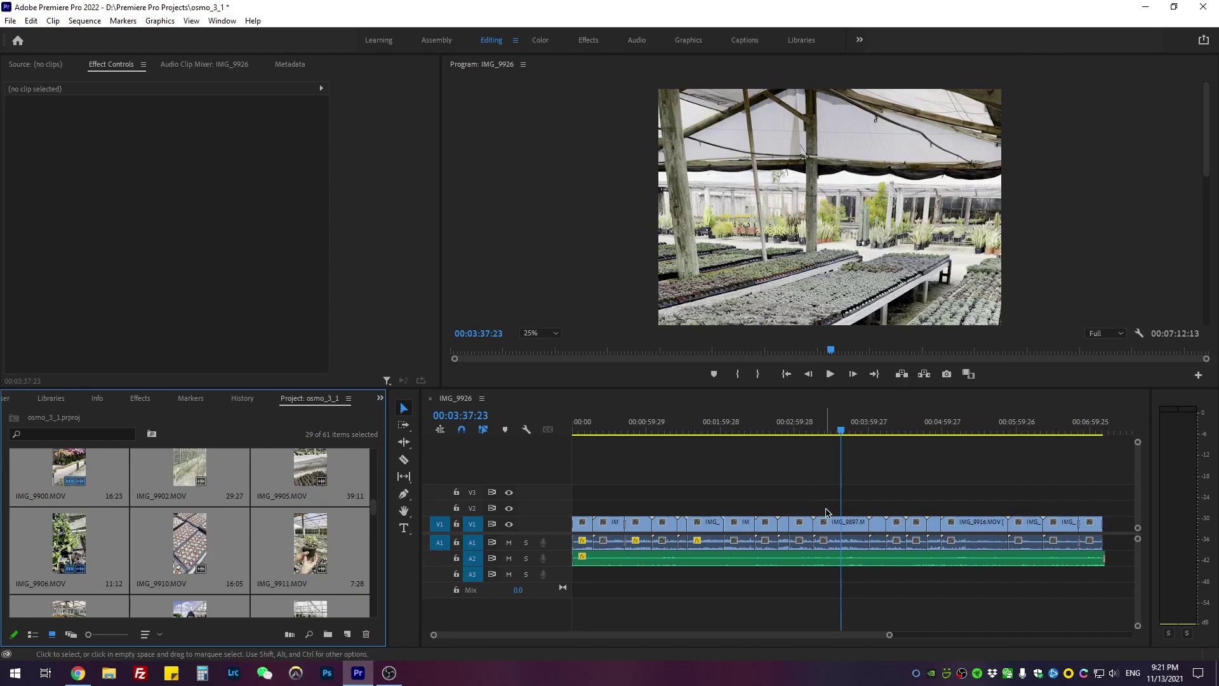
# Preview the corrected clips IMG_9894, IMG_9887, IMG_9878 and IMG_9881 on the timeline.
pyautogui.click(801, 429)
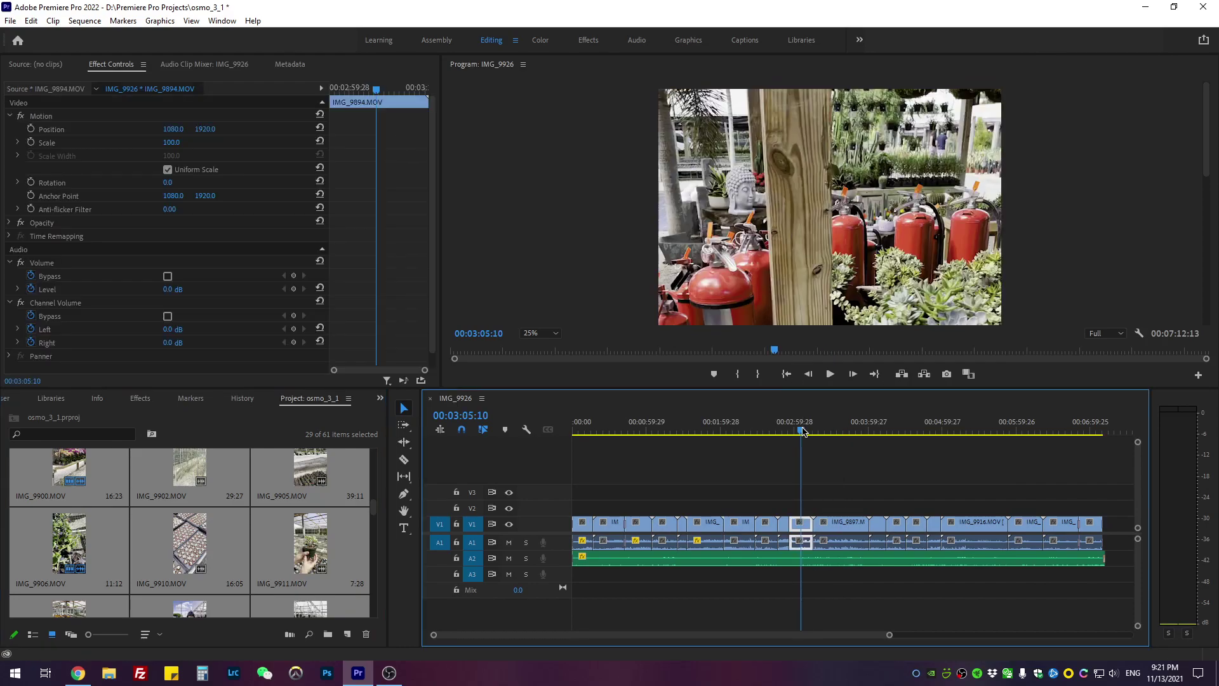
pyautogui.click(702, 430)
pyautogui.click(587, 431)
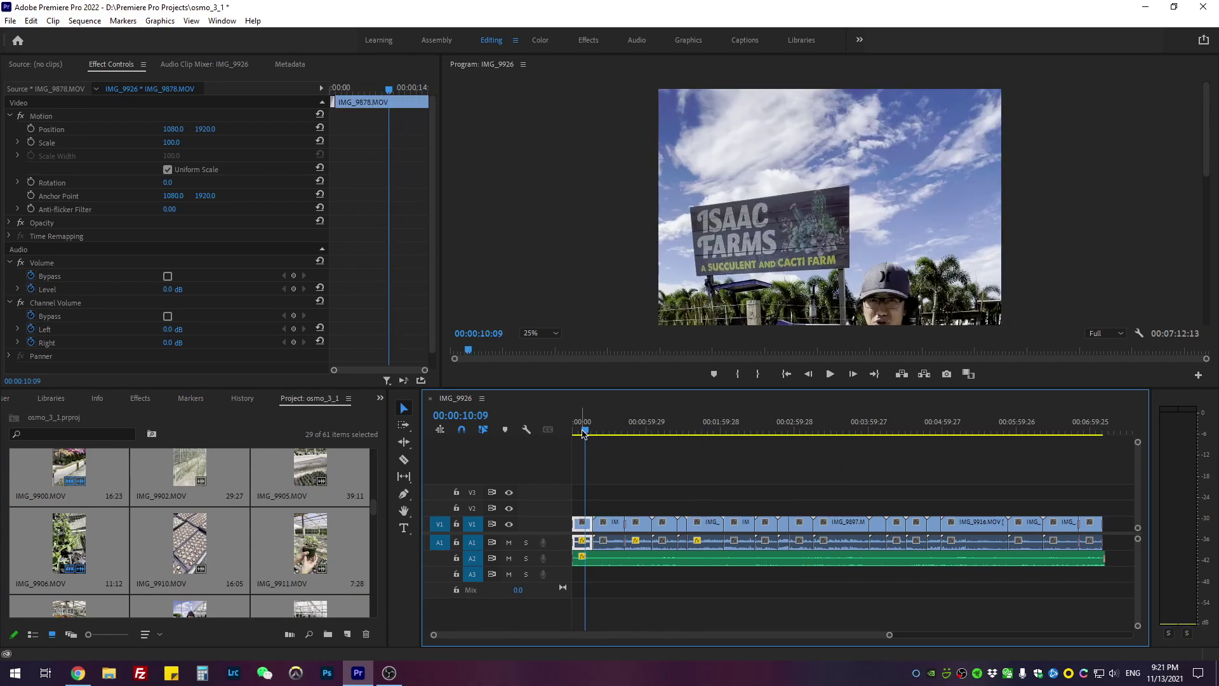
pyautogui.click(608, 431)
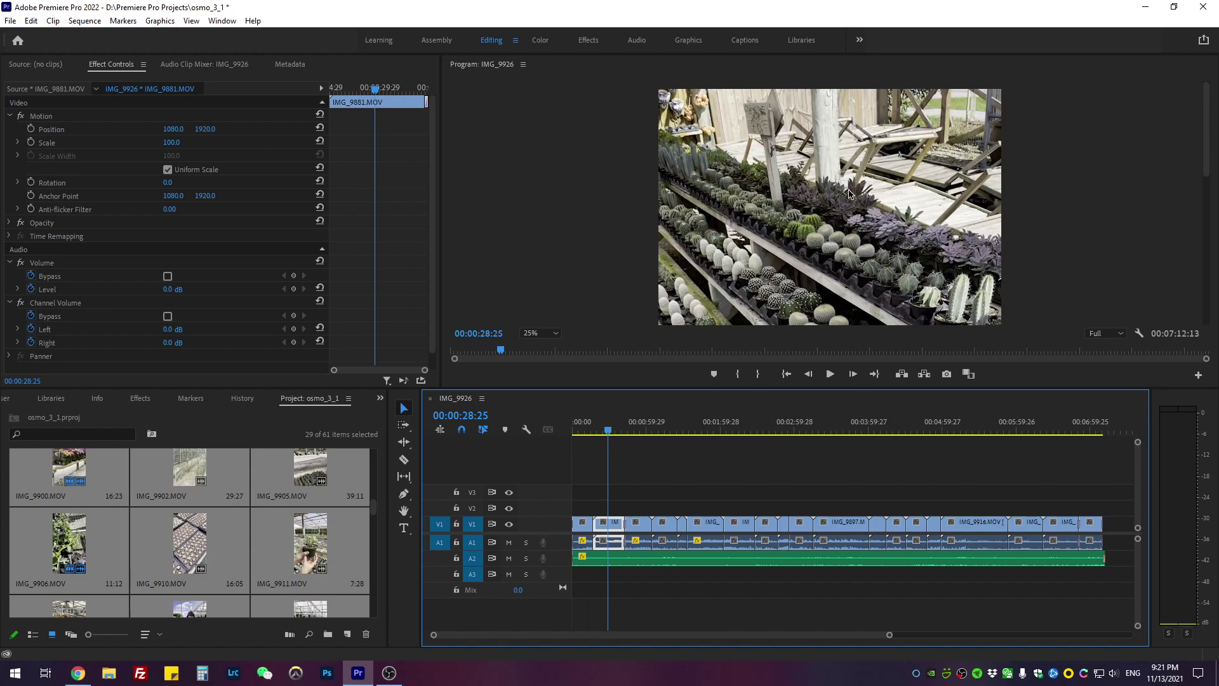
# Set the Program monitor zoom to Fit and play through the vertical cactus clip IMG_9883.
pyautogui.click(541, 332)
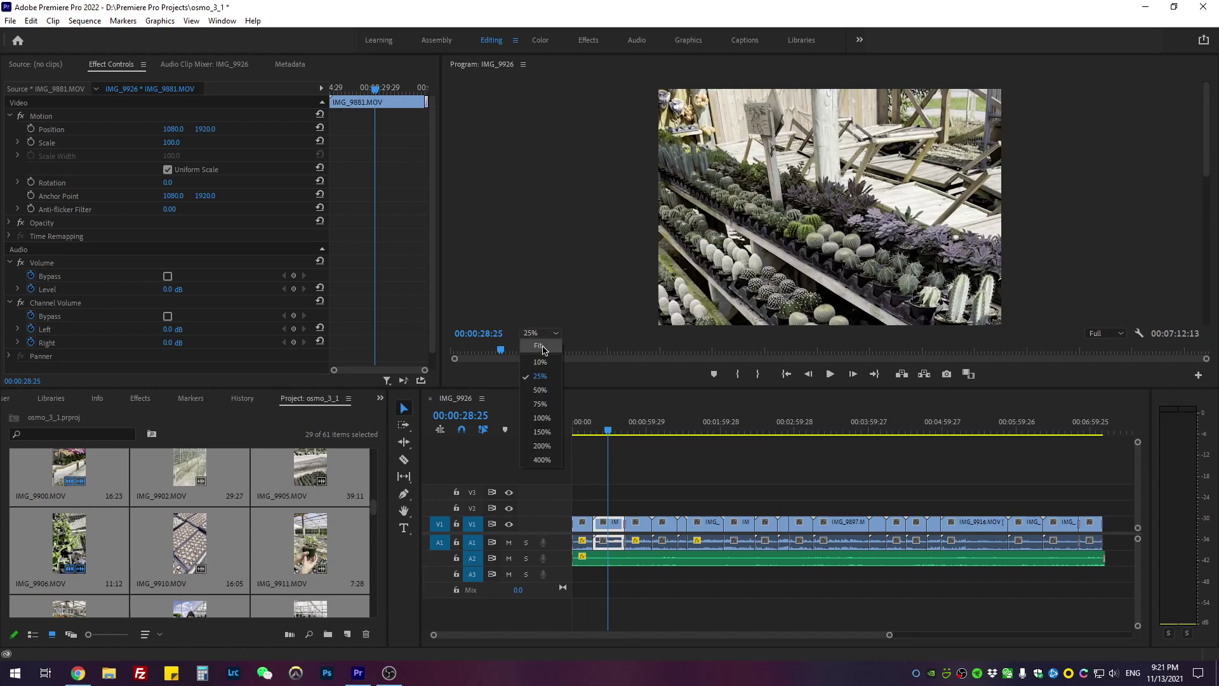
pyautogui.click(536, 344)
pyautogui.click(637, 432)
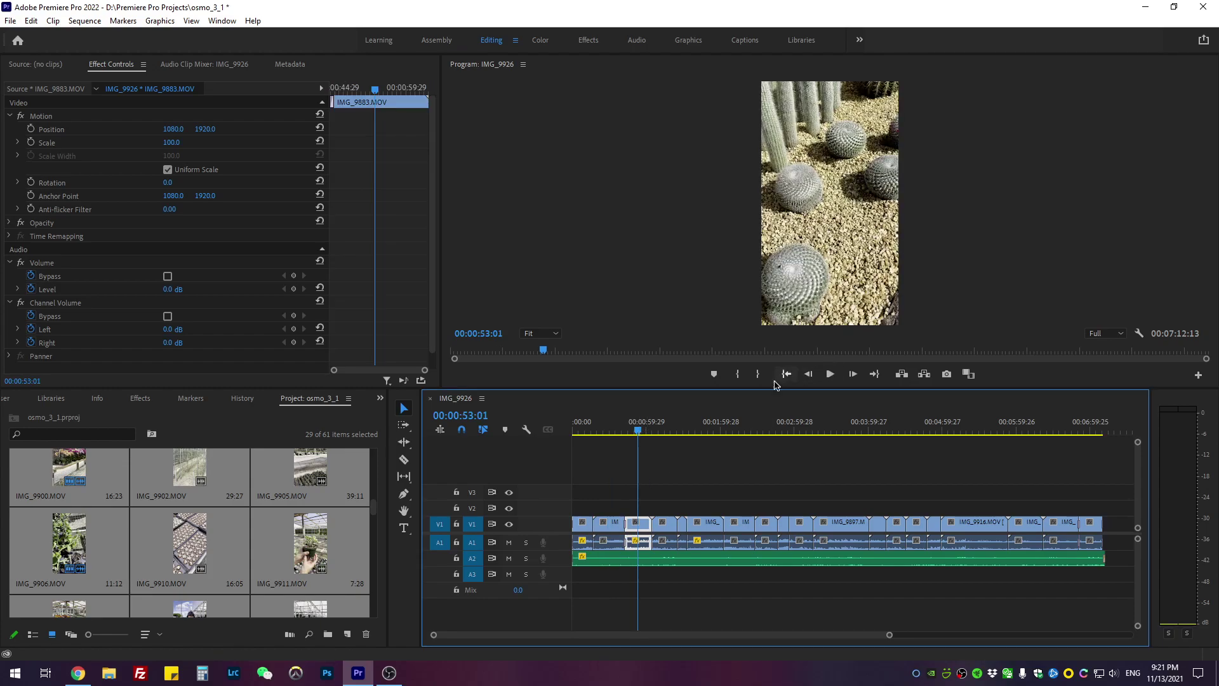
pyautogui.click(653, 490)
pyautogui.press('space')
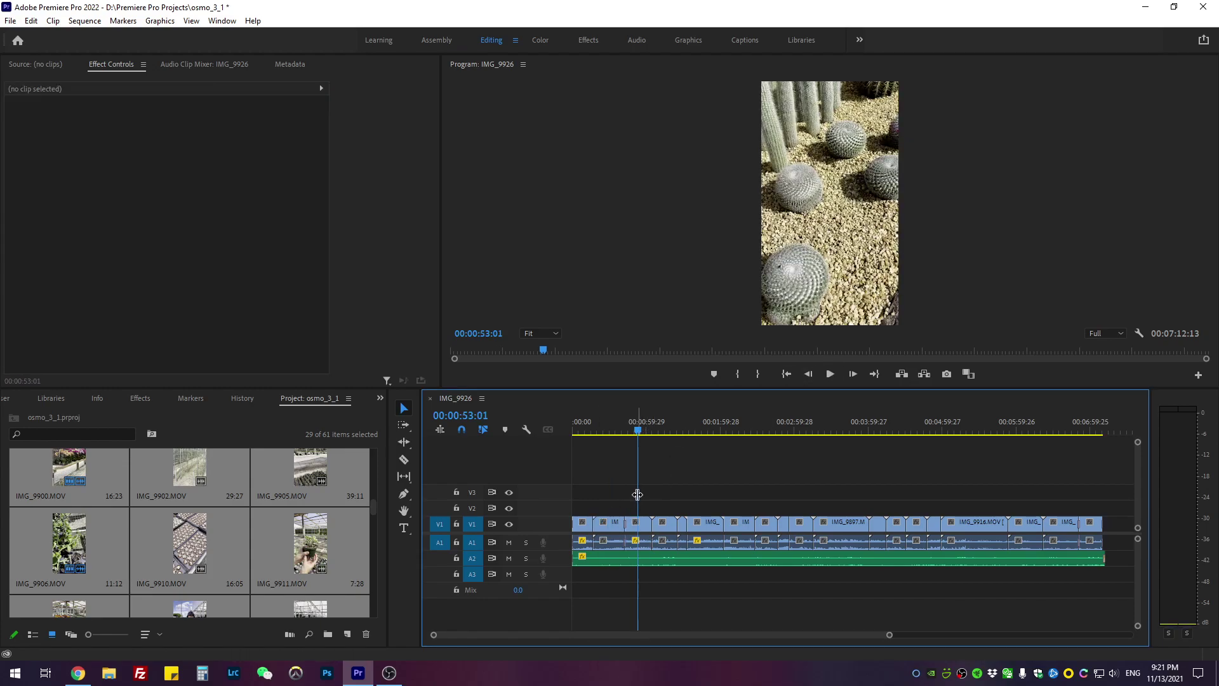
pyautogui.press('space')
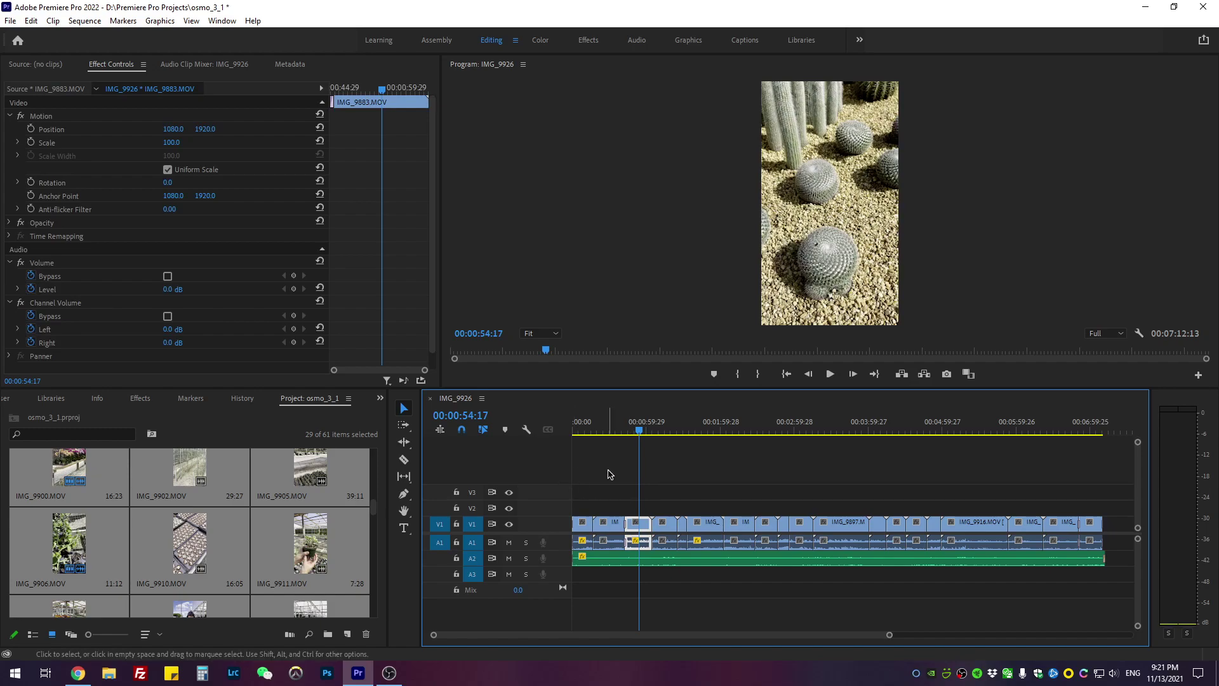
# Cancel the accidentally opened New Sequence dialog without creating a sequence.
pyautogui.hotkey('ctrl', 'n')
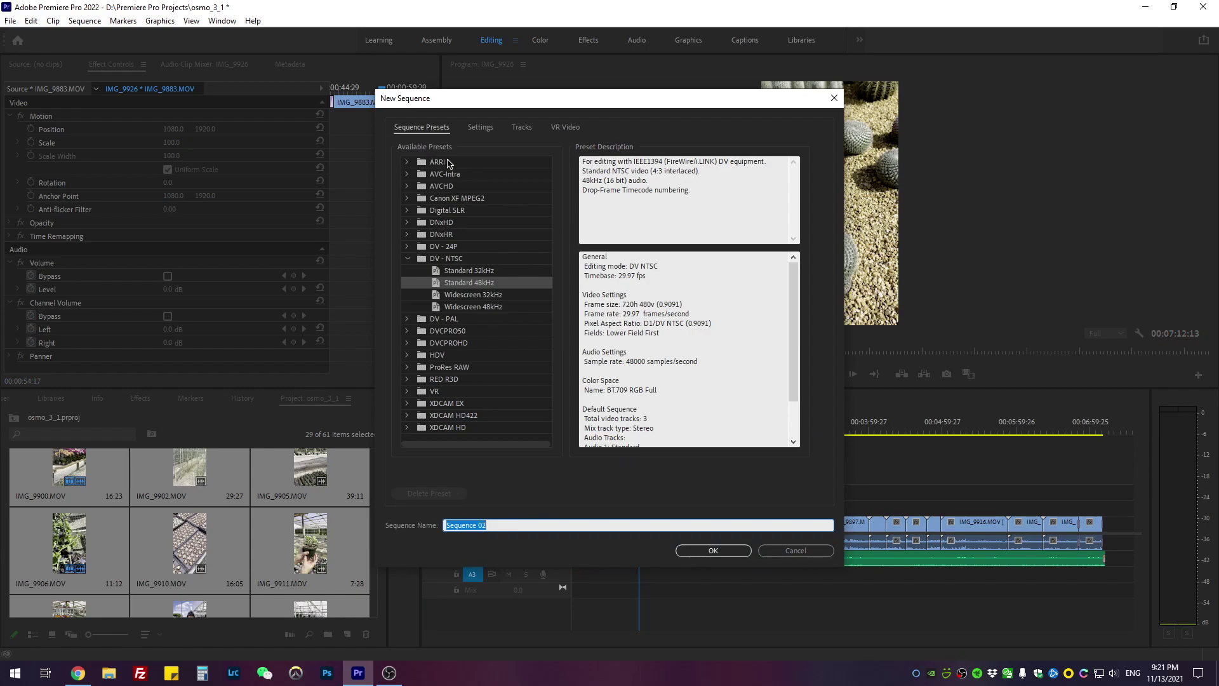
pyautogui.click(833, 98)
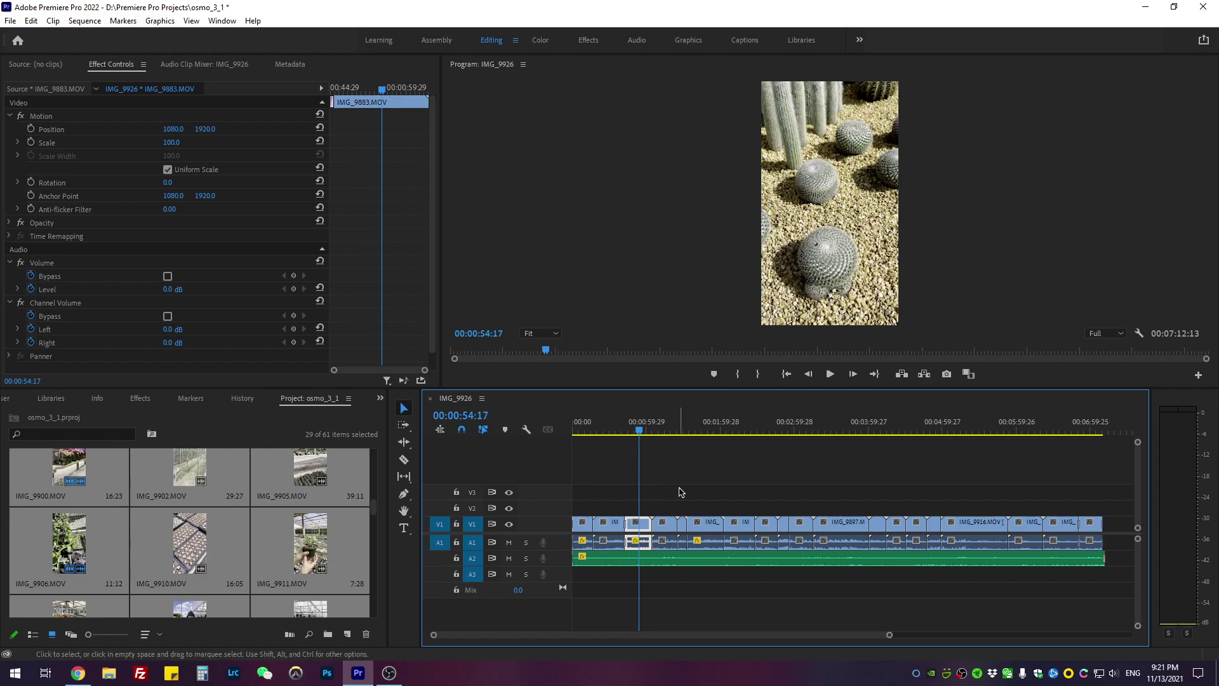
pyautogui.click(287, 475)
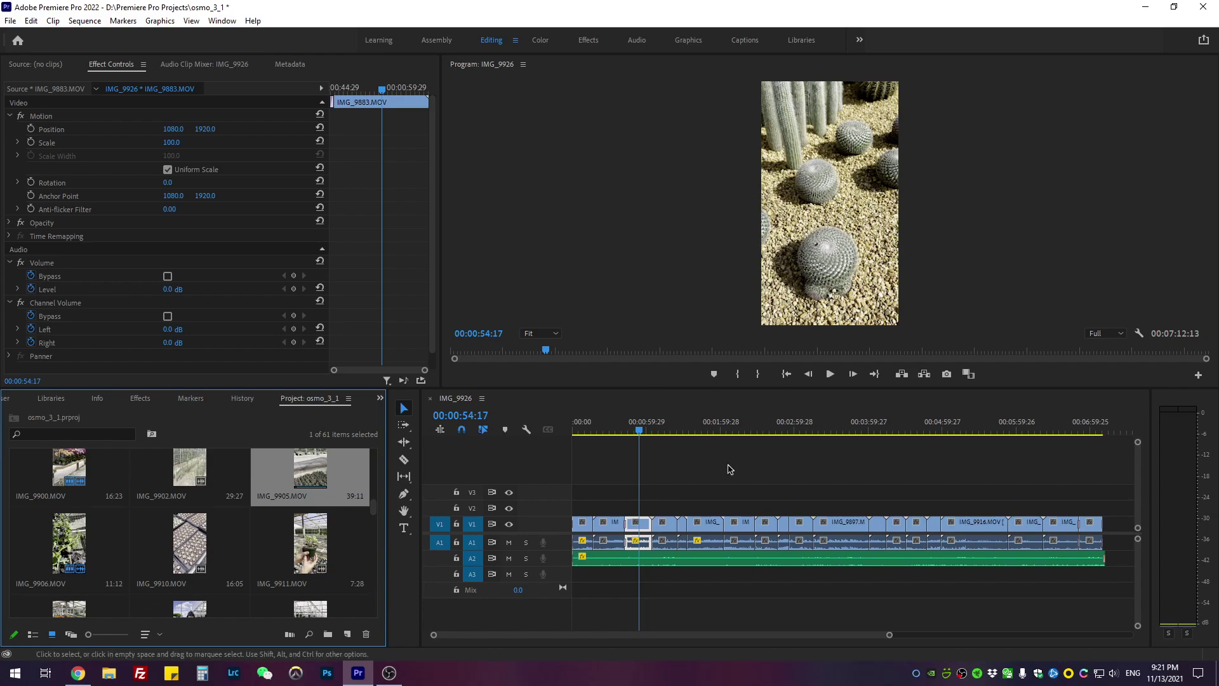
pyautogui.click(724, 495)
pyautogui.moveTo(603, 466); pyautogui.dragTo(816, 622)
pyautogui.moveTo(1130, 603); pyautogui.dragTo(1099, 503)
pyautogui.click(705, 581)
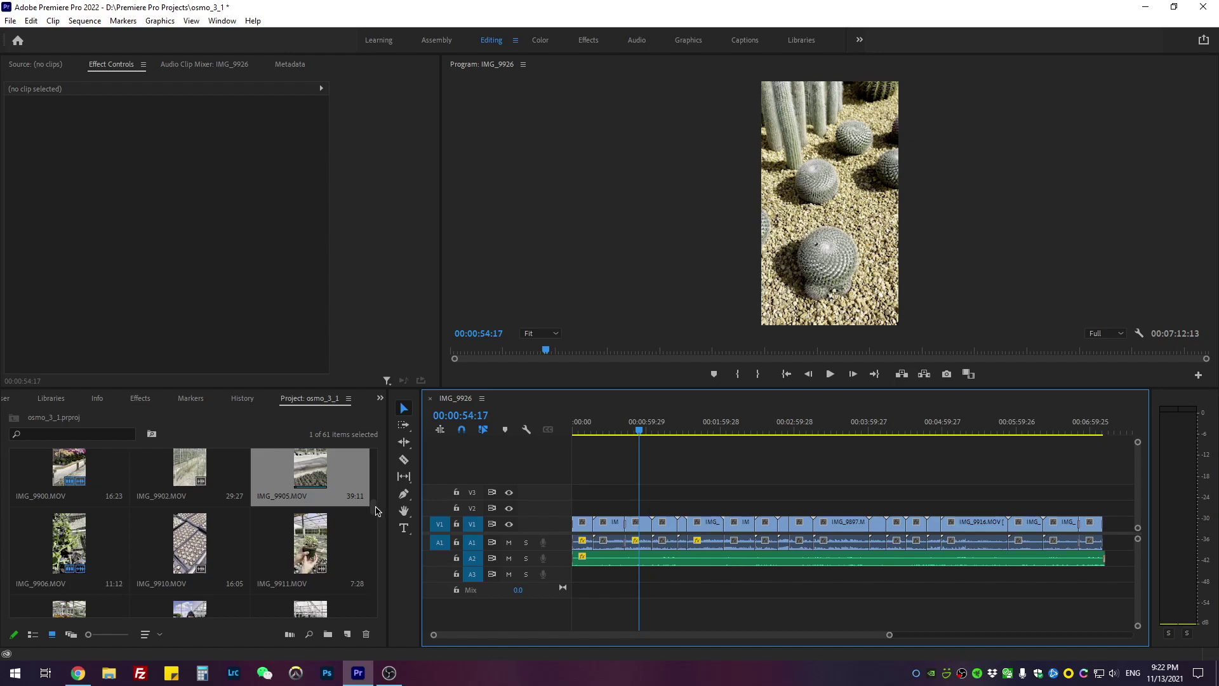
pyautogui.moveTo(374, 505); pyautogui.dragTo(374, 521)
pyautogui.click(589, 508)
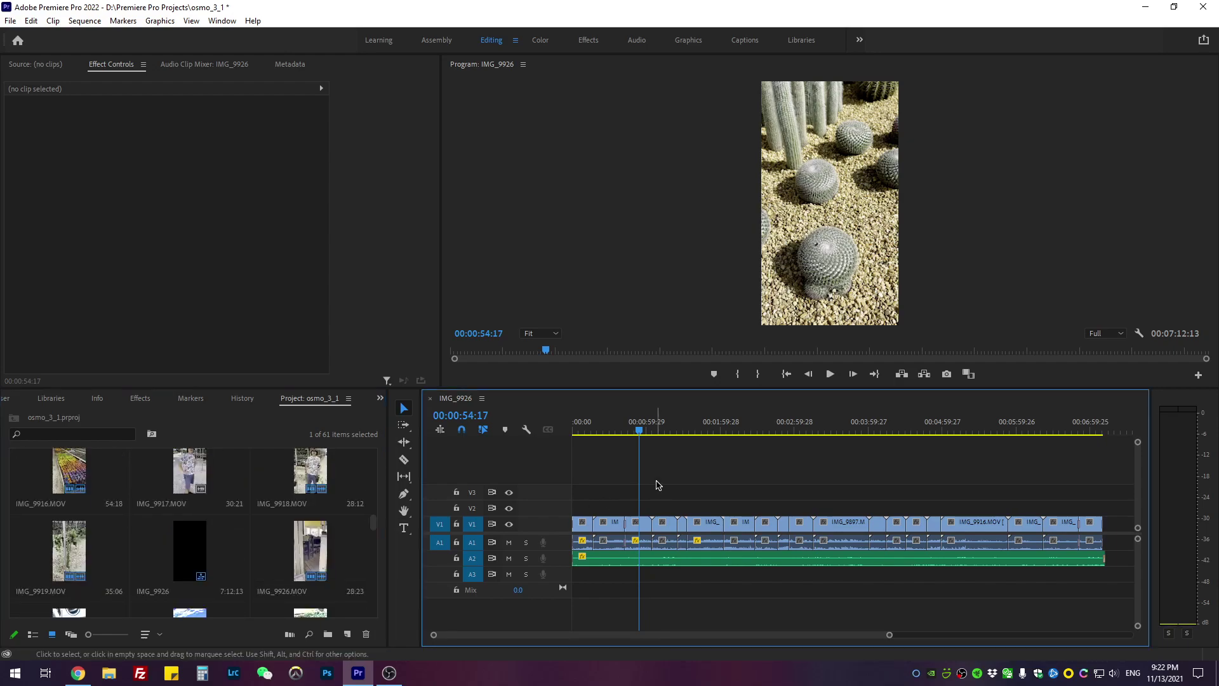